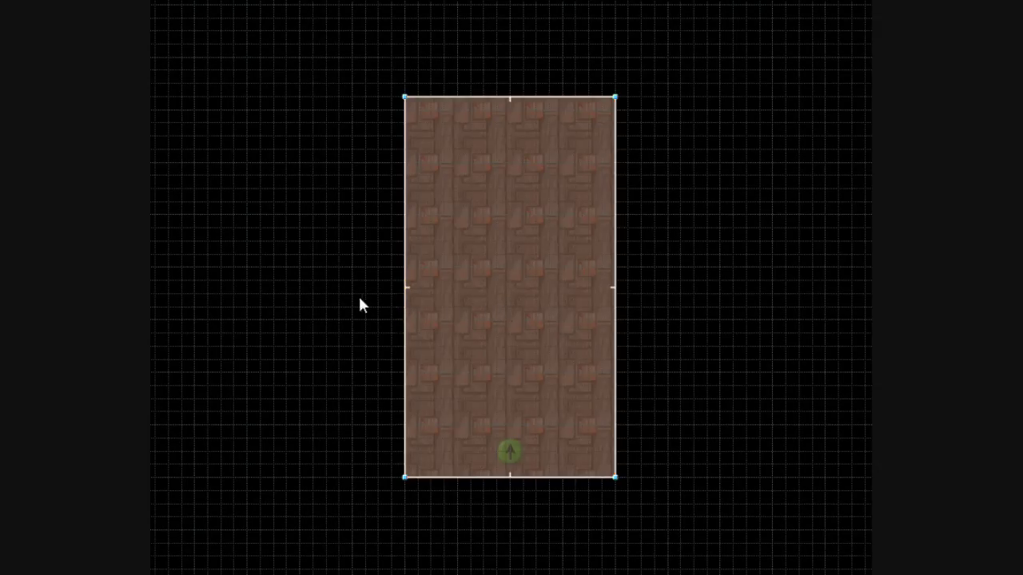
key(Left)
key(Left)
key(Right)
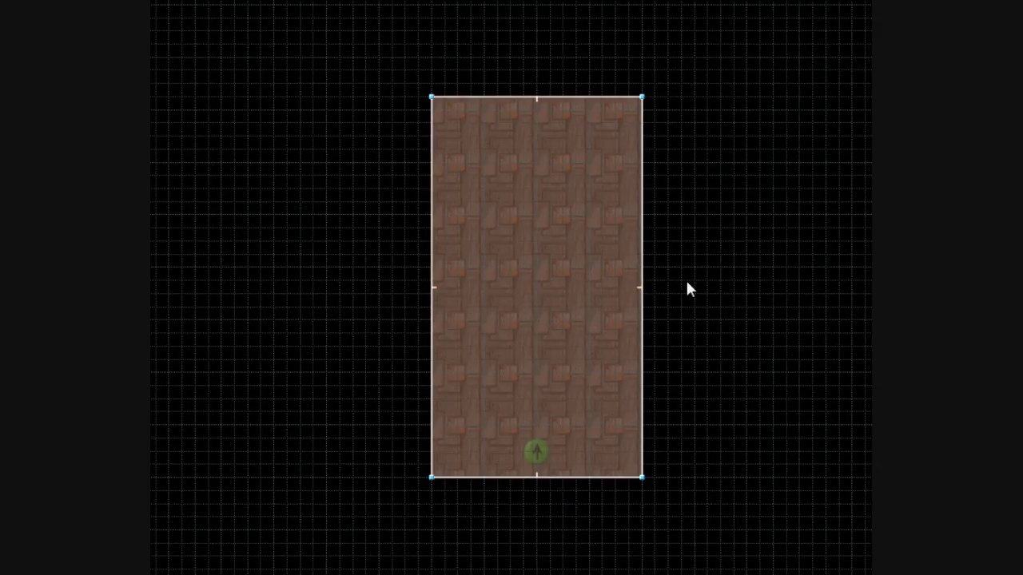
key(Left)
key(Left)
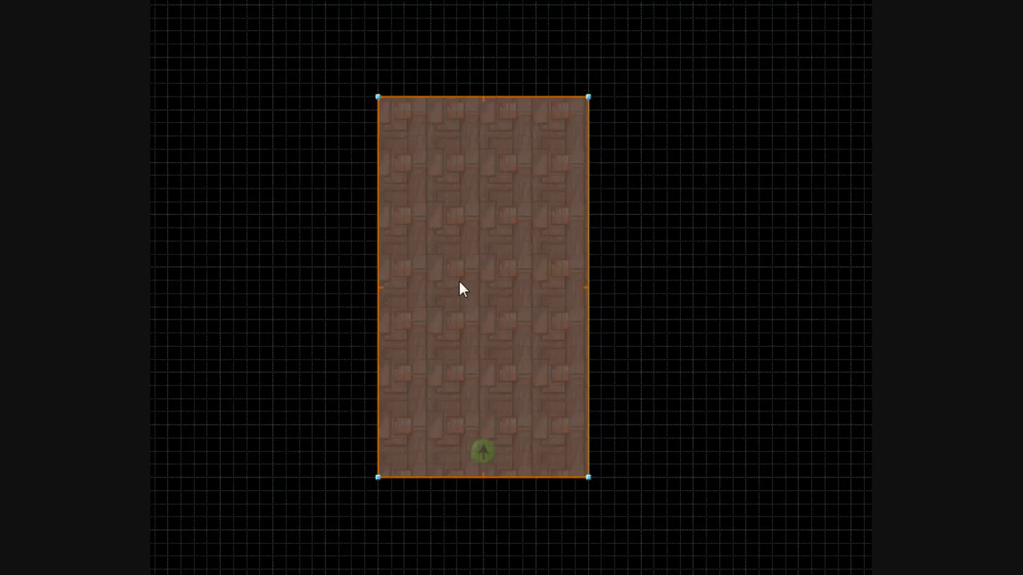
scroll(459, 286, up, 1)
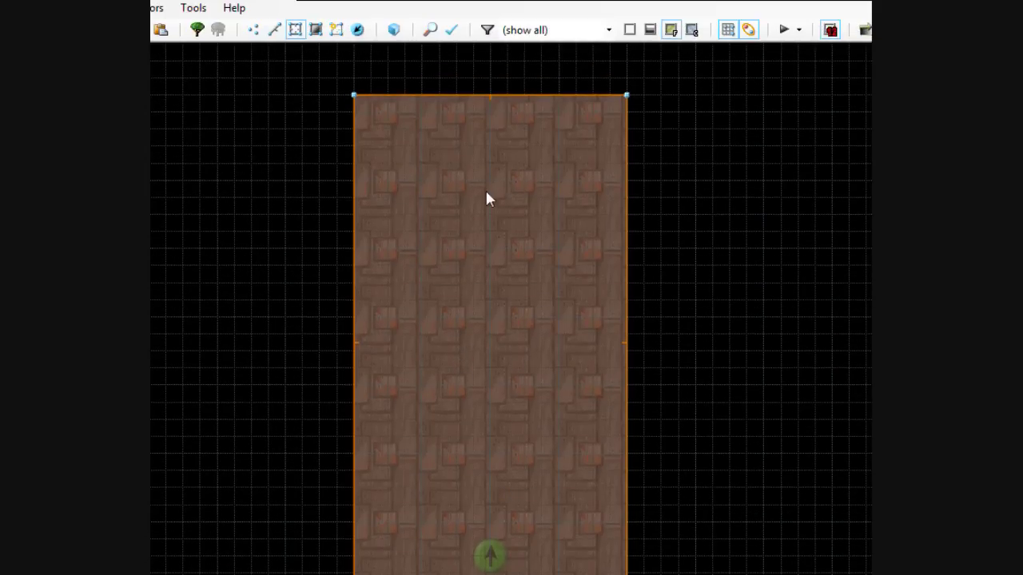
Step: Insert a new thing in the room, centred just inside its north wall
key(t)
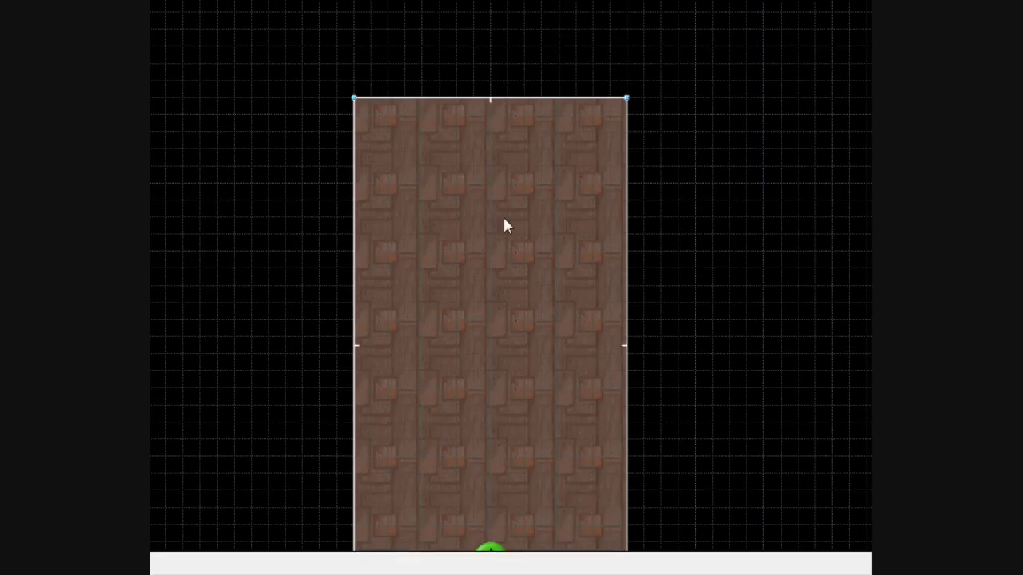
middle_drag(503, 260, 504, 172)
scroll(504, 171, down, 1)
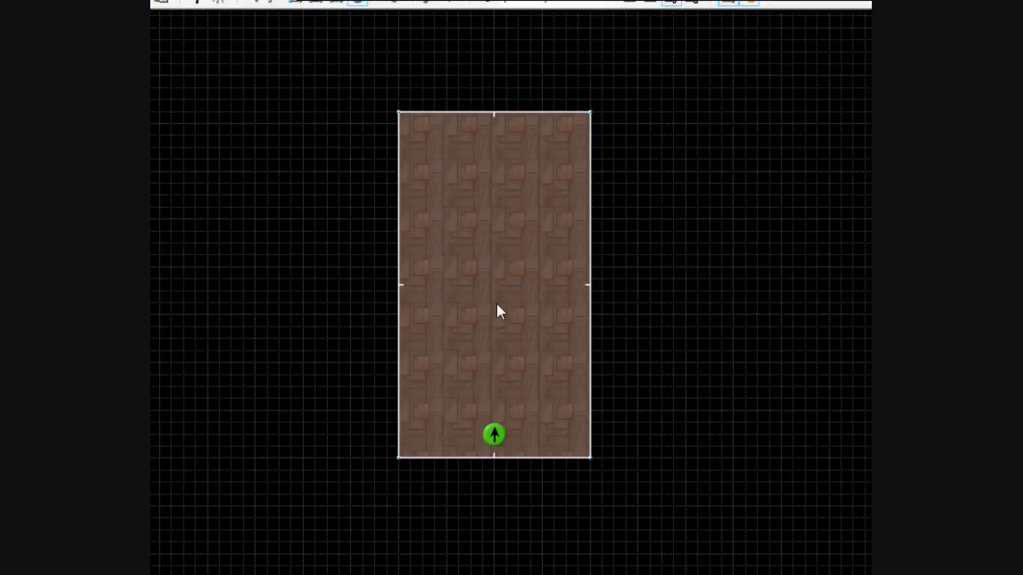
scroll(505, 160, up, 2)
right_click(486, 109)
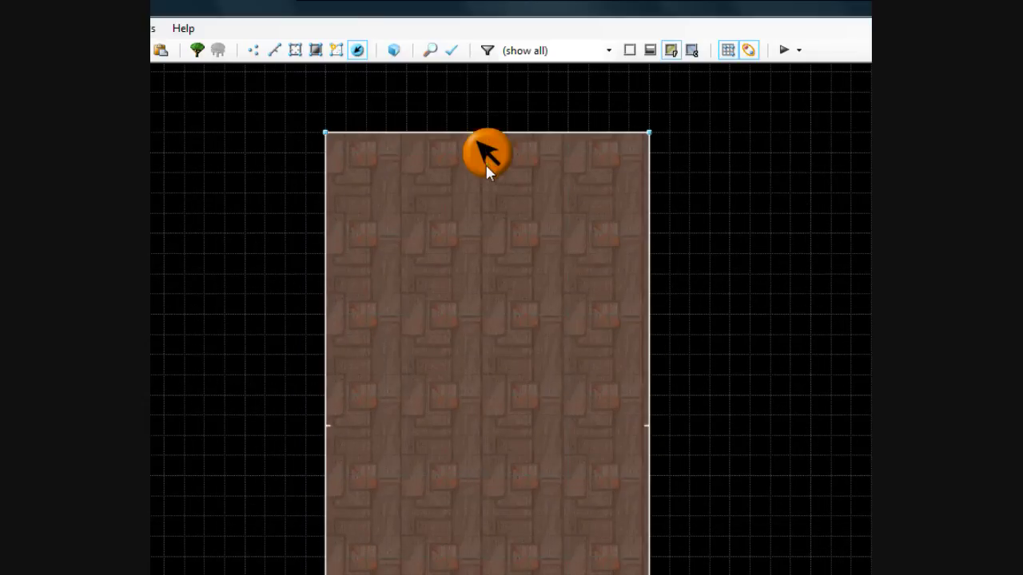
Step: Change the type of the thing by the north wall to the Shotgun weapon
right_click(485, 169)
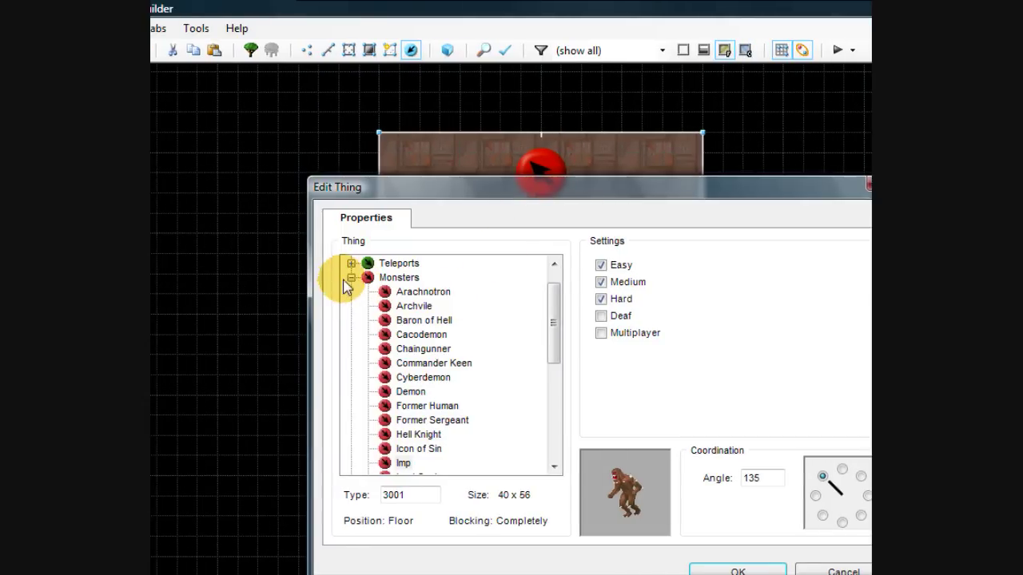
click(351, 277)
click(351, 320)
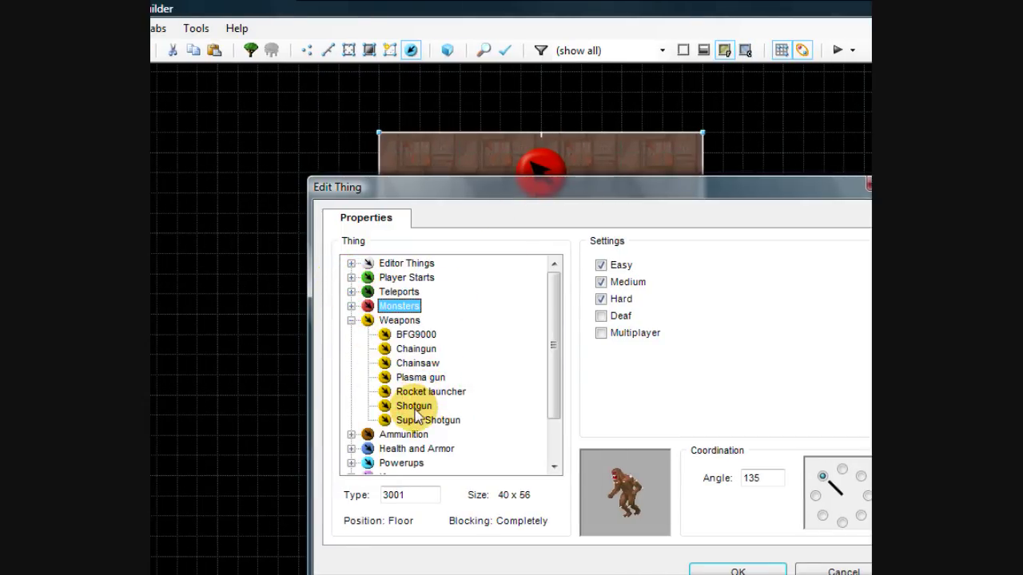
click(414, 406)
click(738, 570)
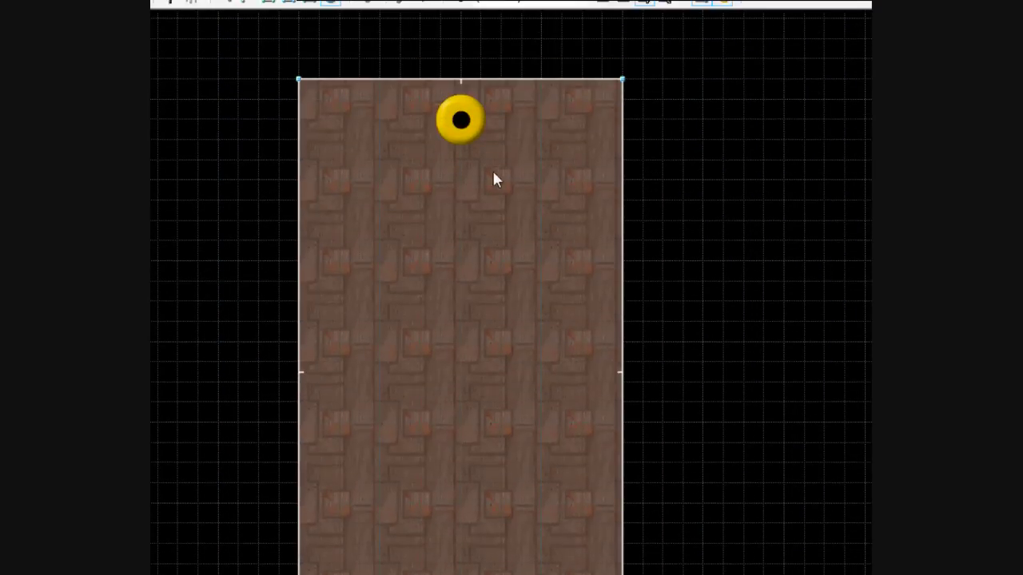
Step: Draw a horizontal 240-unit line across the room just south of the shotgun, ending on the east wall
scroll(472, 160, down, 2)
scroll(460, 162, up, 3)
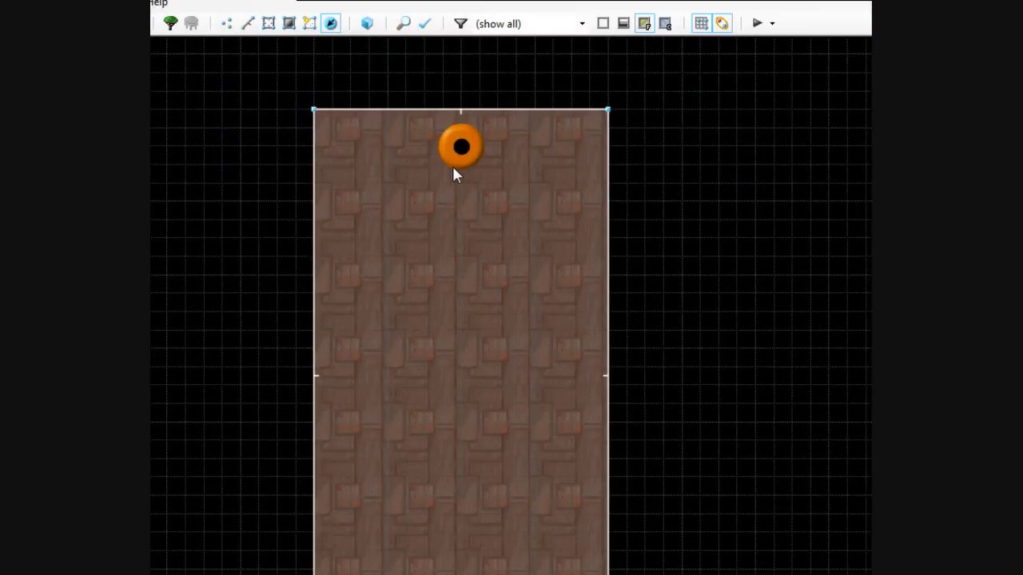
key(l)
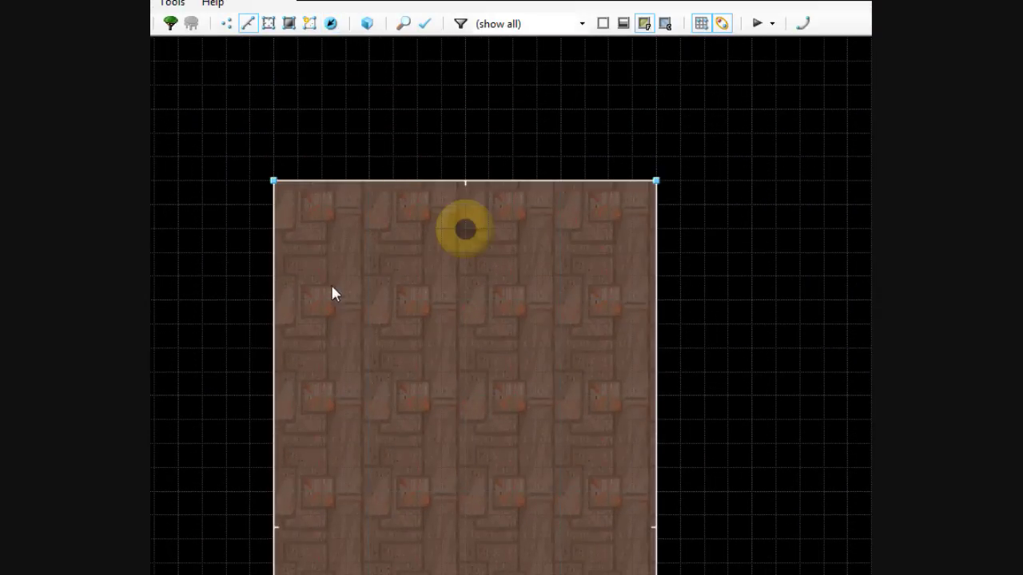
scroll(331, 292, up, 3)
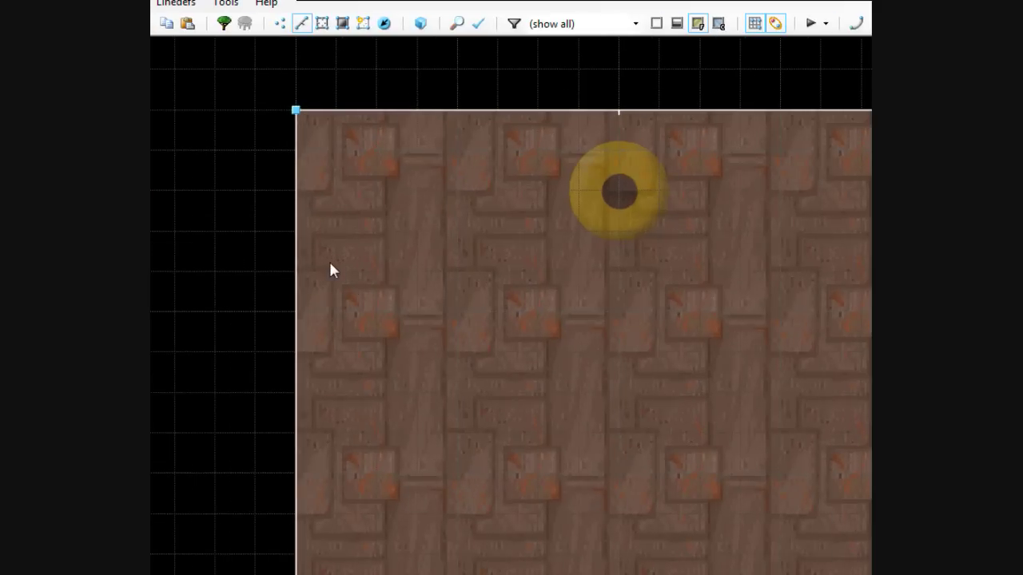
right_click(334, 270)
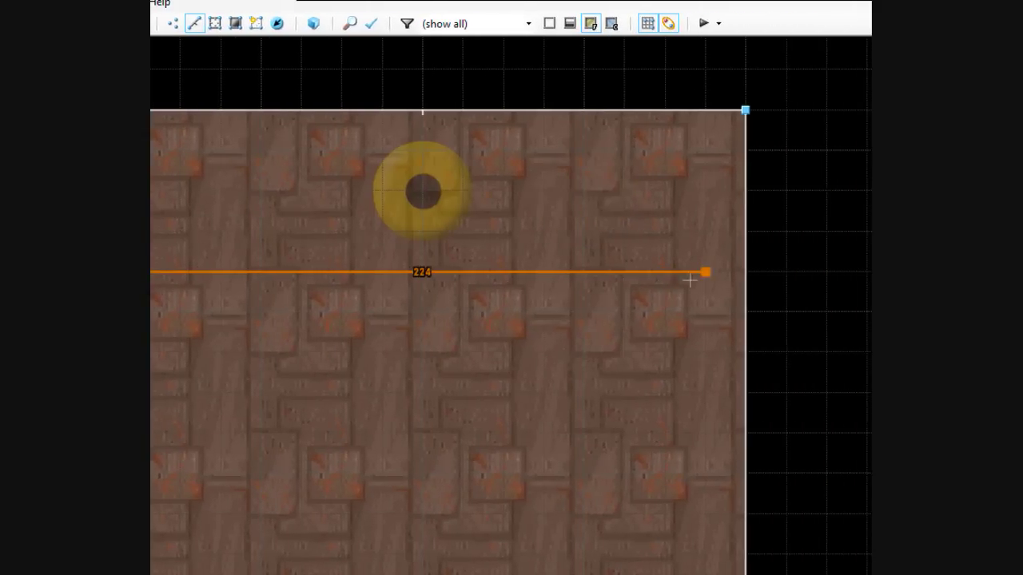
click(744, 272)
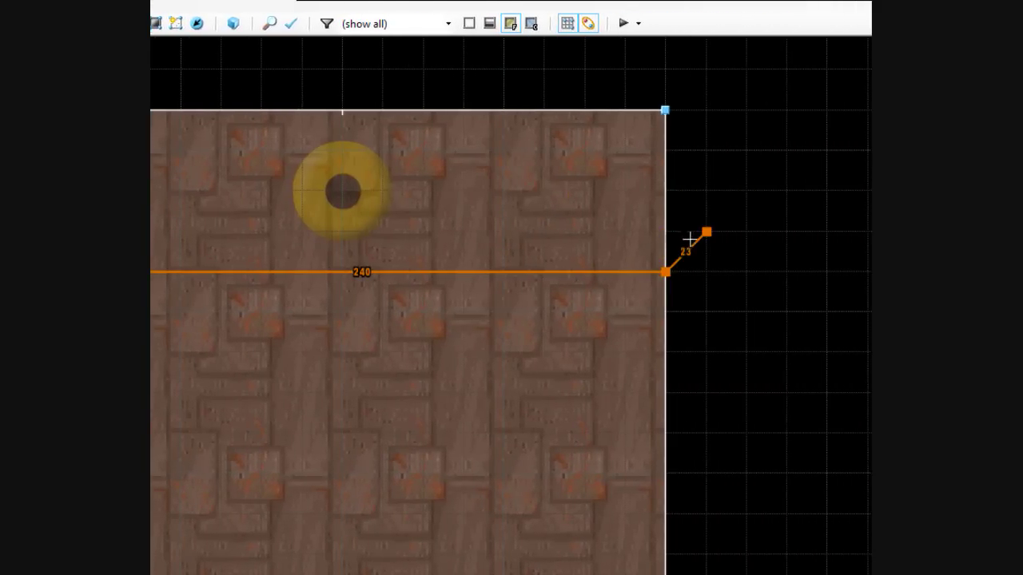
right_click(689, 238)
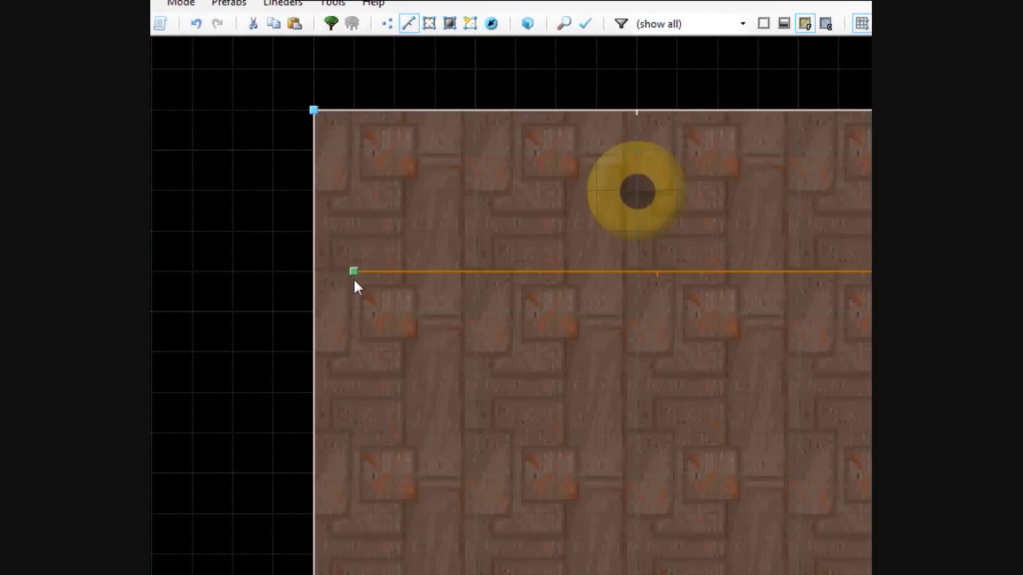
Step: Move the dividing line's west vertex onto the west wall so the line splits the room completely
key(v)
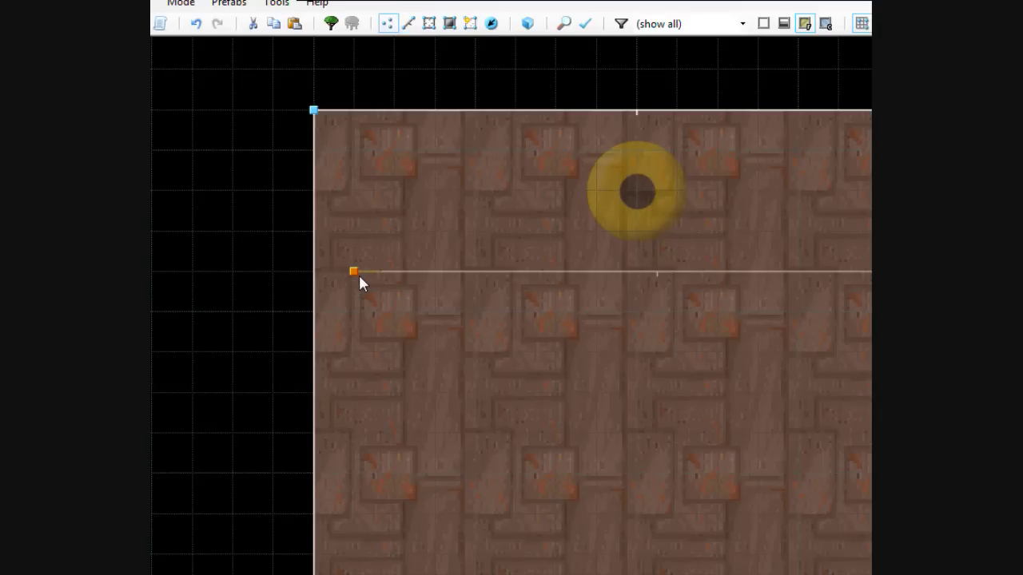
drag(358, 281, 332, 282)
scroll(521, 309, down, 2)
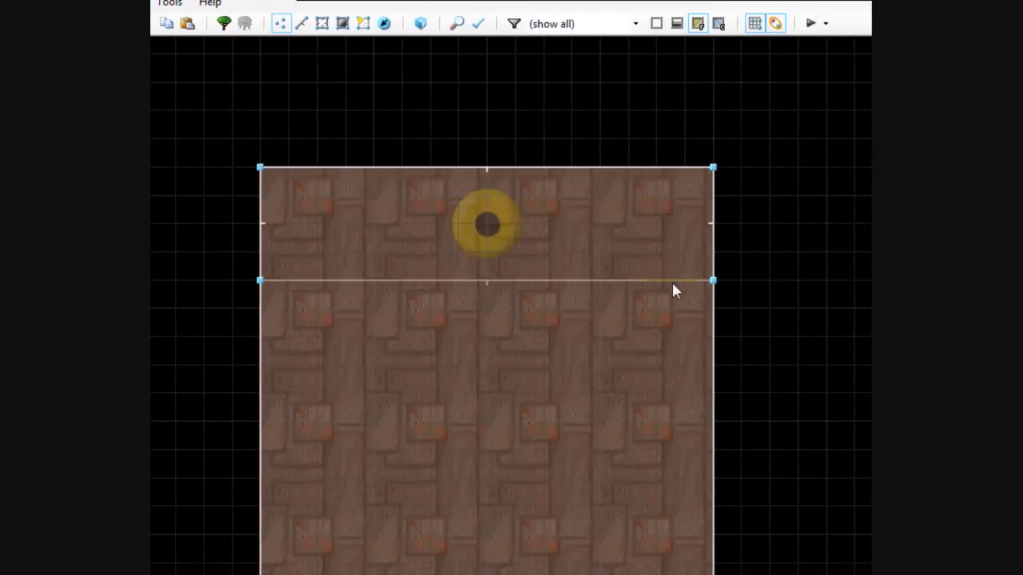
scroll(382, 291, down, 3)
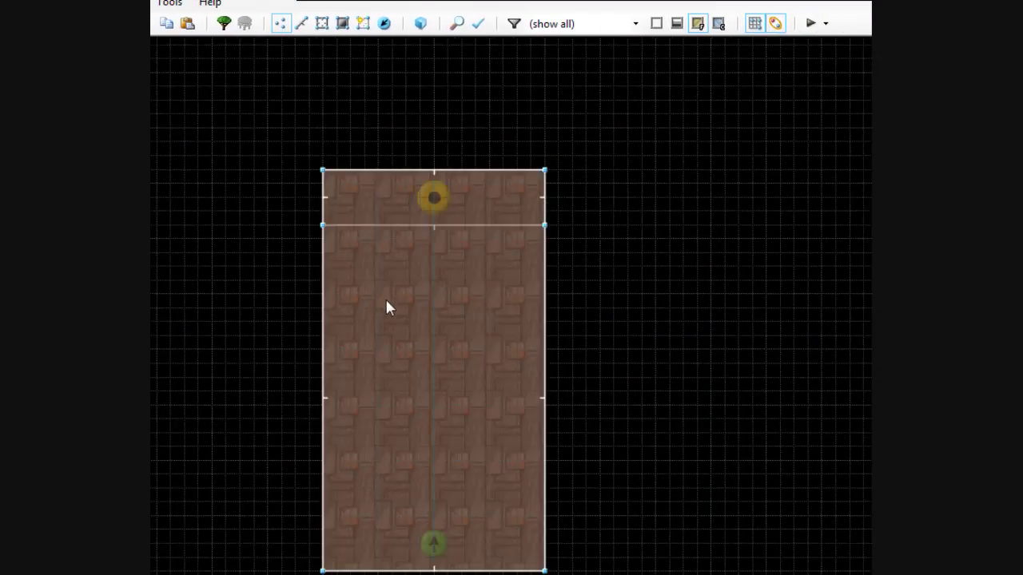
scroll(398, 256, up, 1)
scroll(397, 240, up, 1)
Step: Draw a 16 by 128 unit sector outside the east wall, starting just below the dividing line
key(t)
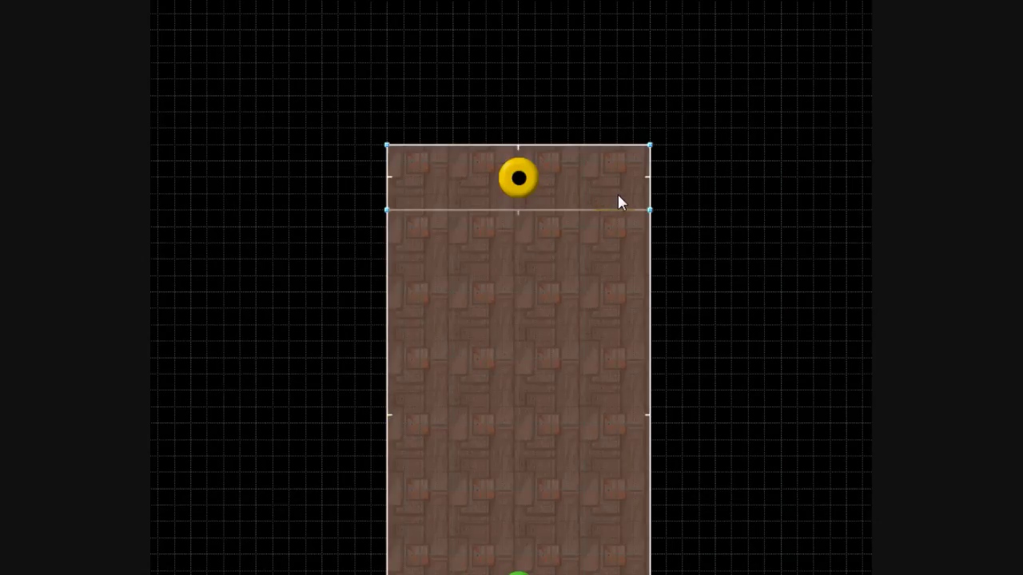
key(l)
scroll(678, 209, up, 4)
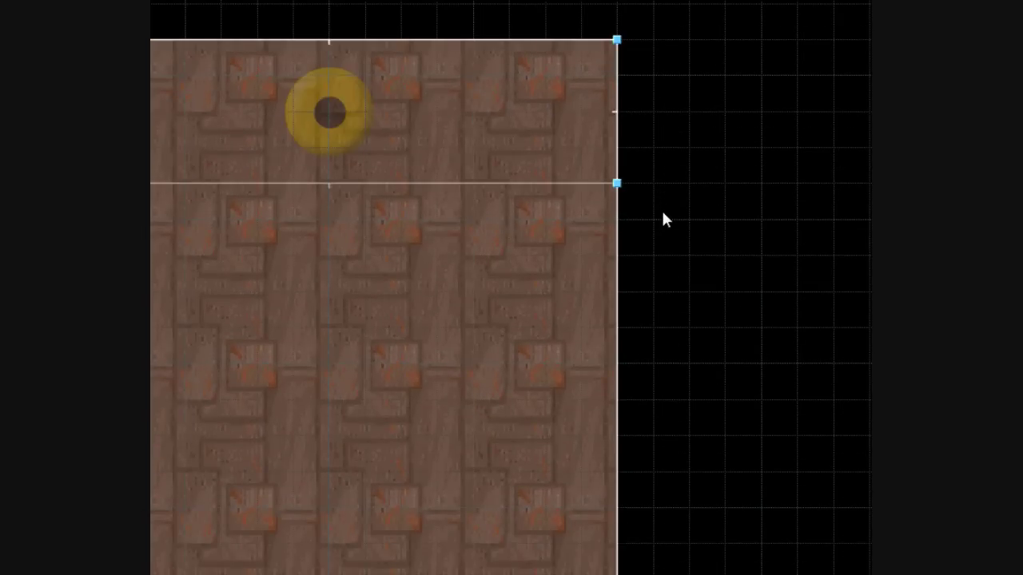
key(ctrl+d)
click(658, 220)
key(Down)
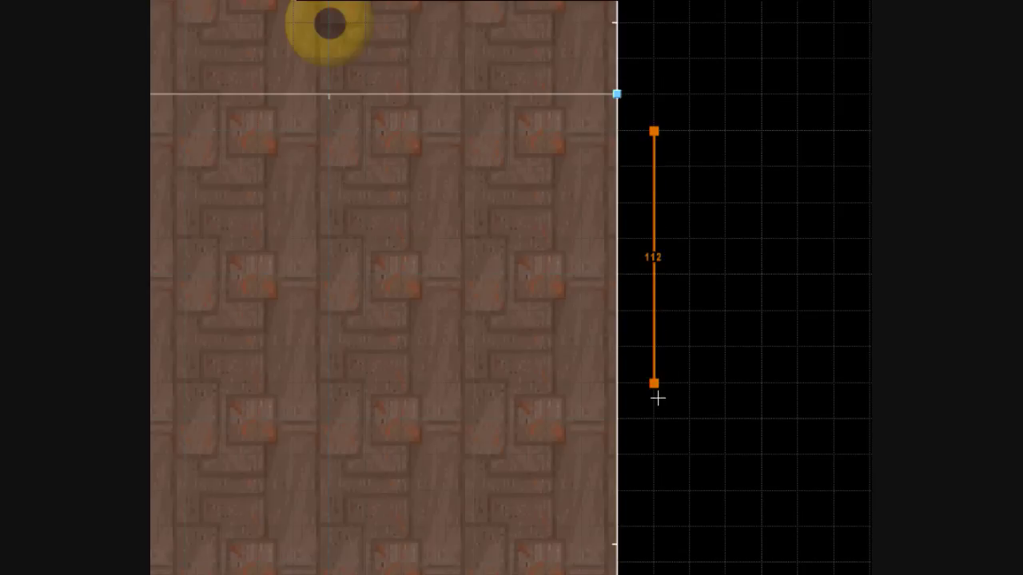
click(654, 419)
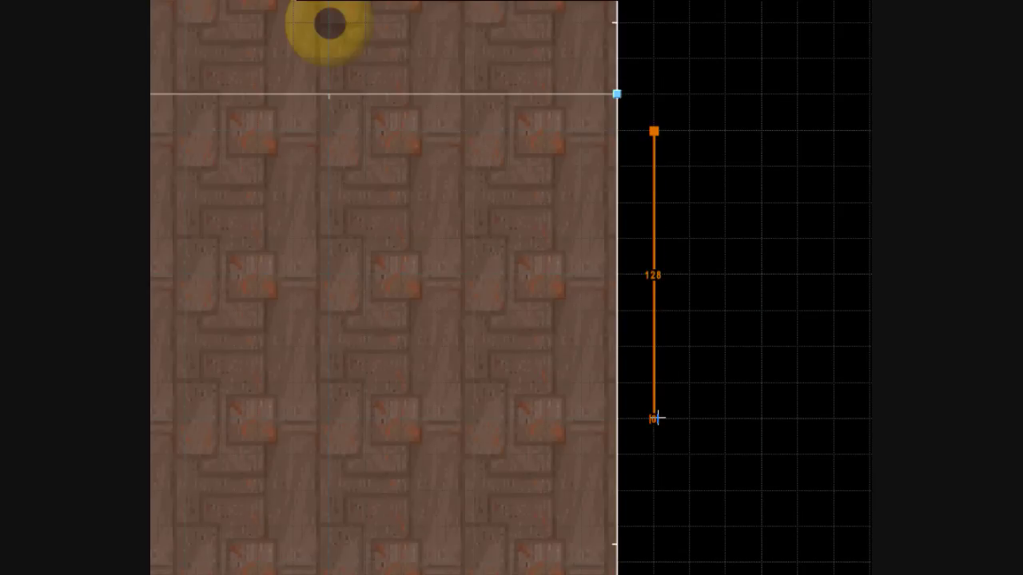
click(617, 418)
click(617, 347)
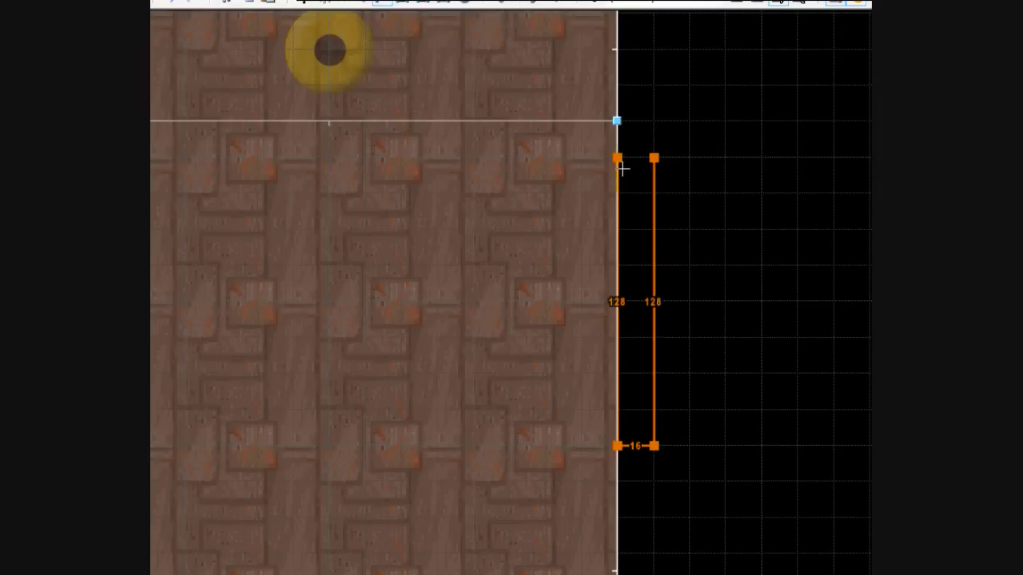
click(654, 157)
scroll(690, 201, down, 2)
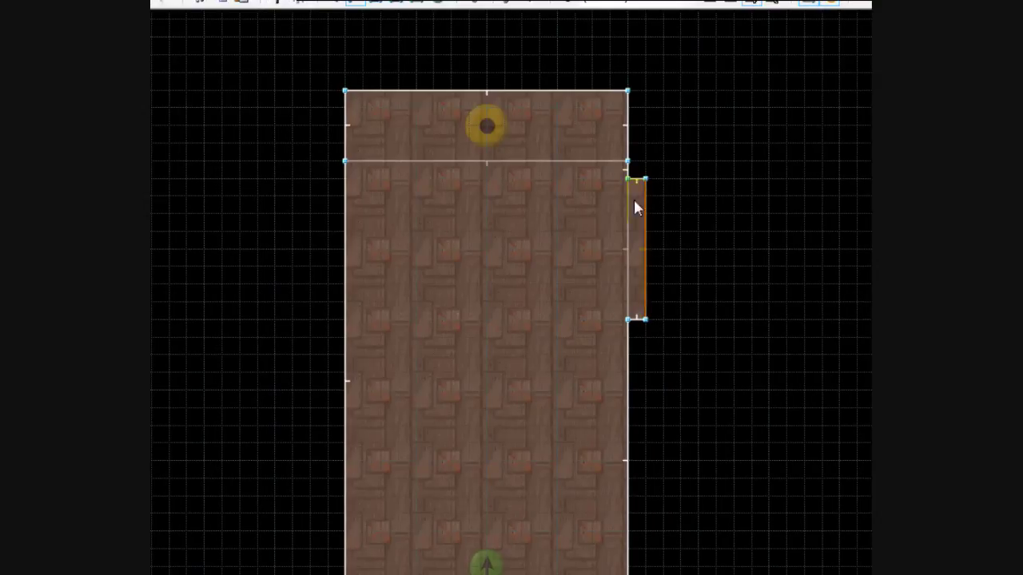
Step: Draw an 80 by 128 unit sector adjoining the outer side of the narrow sector on the east wall
scroll(632, 220, up, 2)
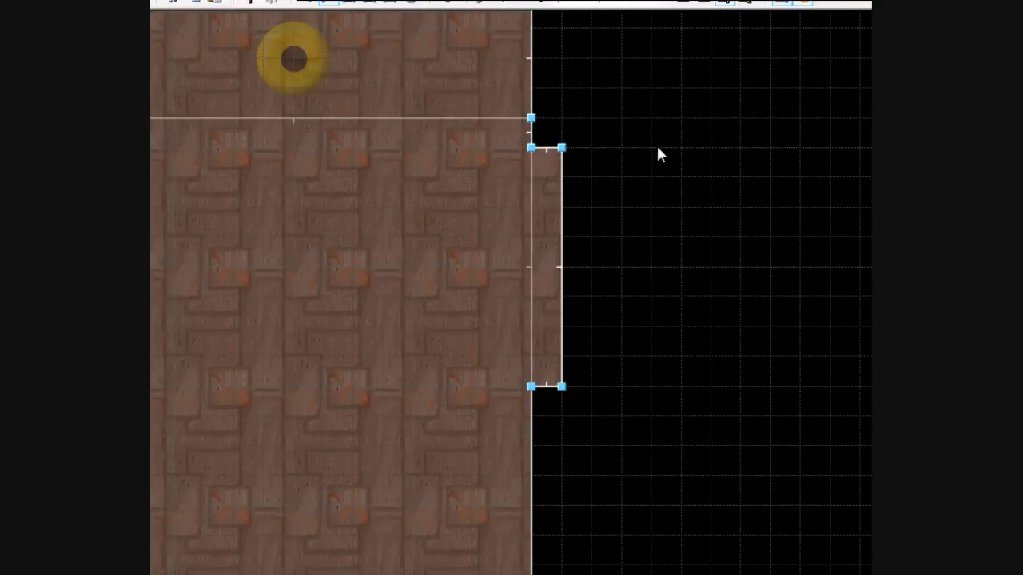
right_click(672, 173)
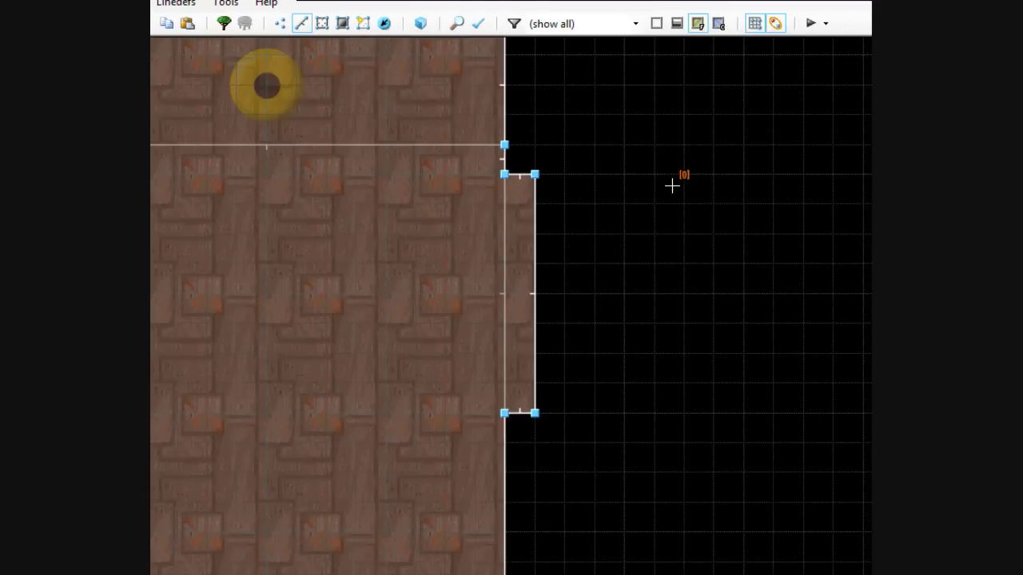
click(684, 174)
click(684, 413)
click(534, 413)
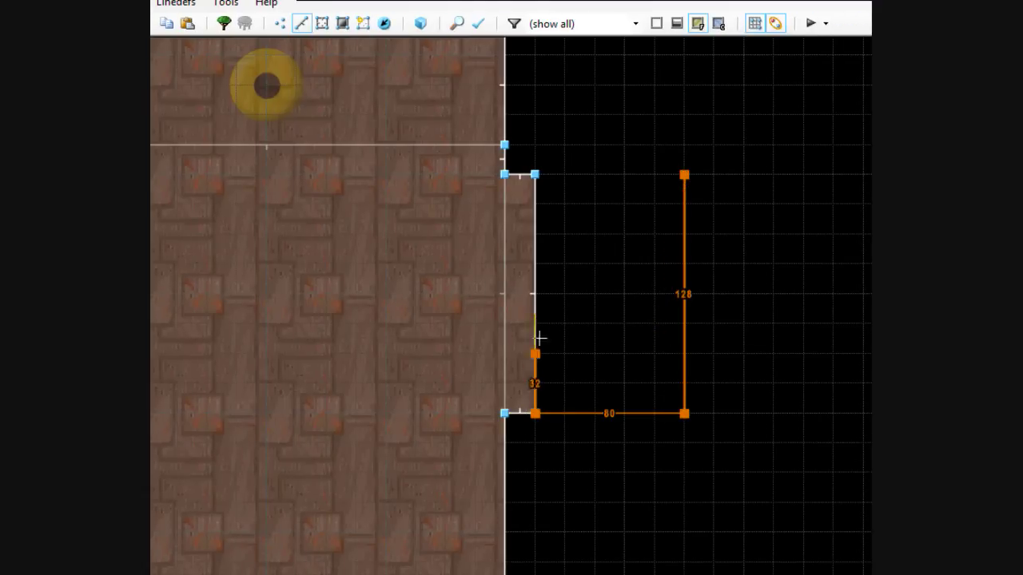
click(535, 174)
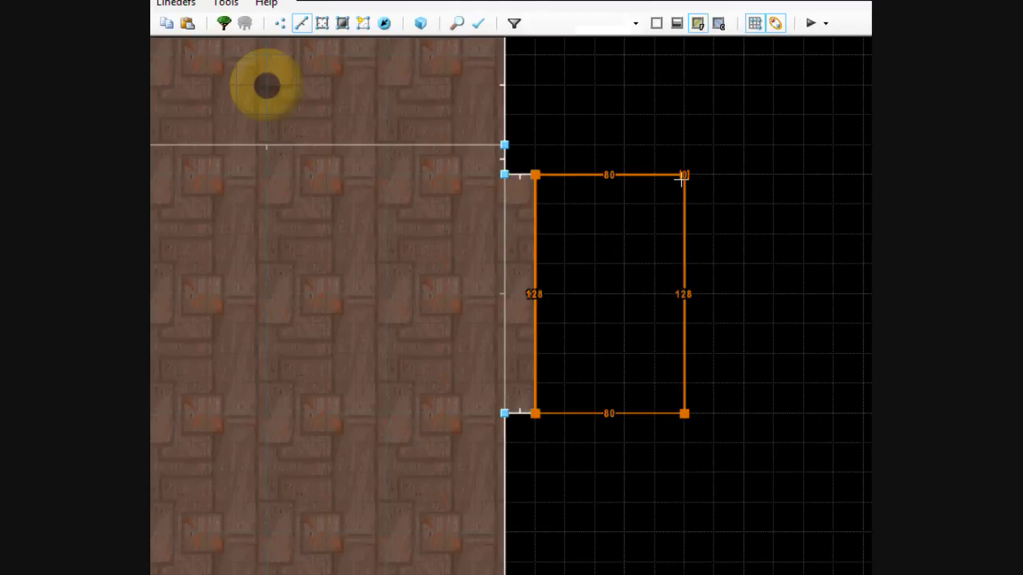
click(681, 175)
drag(692, 270, 714, 270)
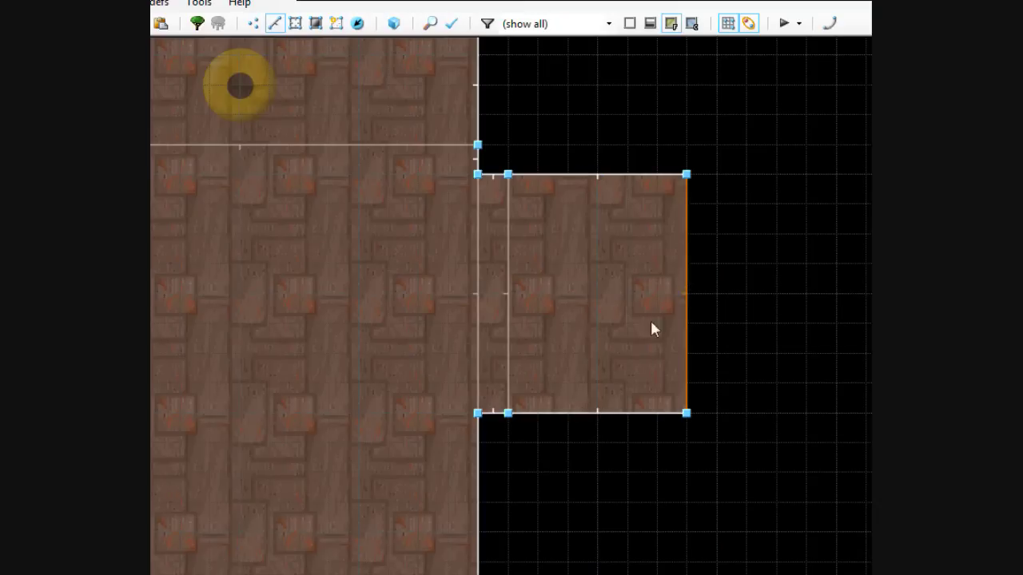
right_drag(663, 351, 653, 345)
key(Up)
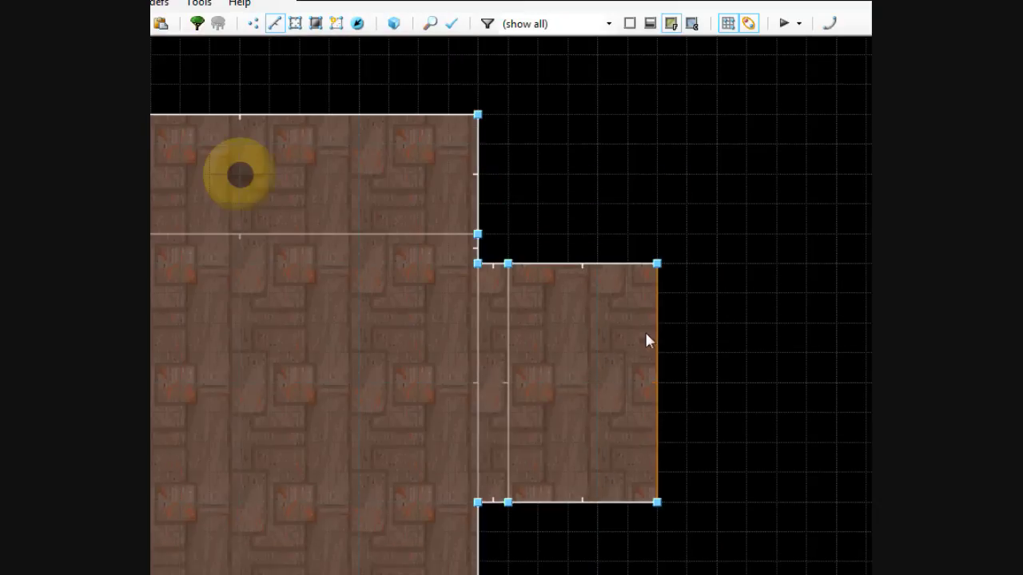
Step: Insert a new thing in the upper part of the 80 by 128 unit side sector
key(Left)
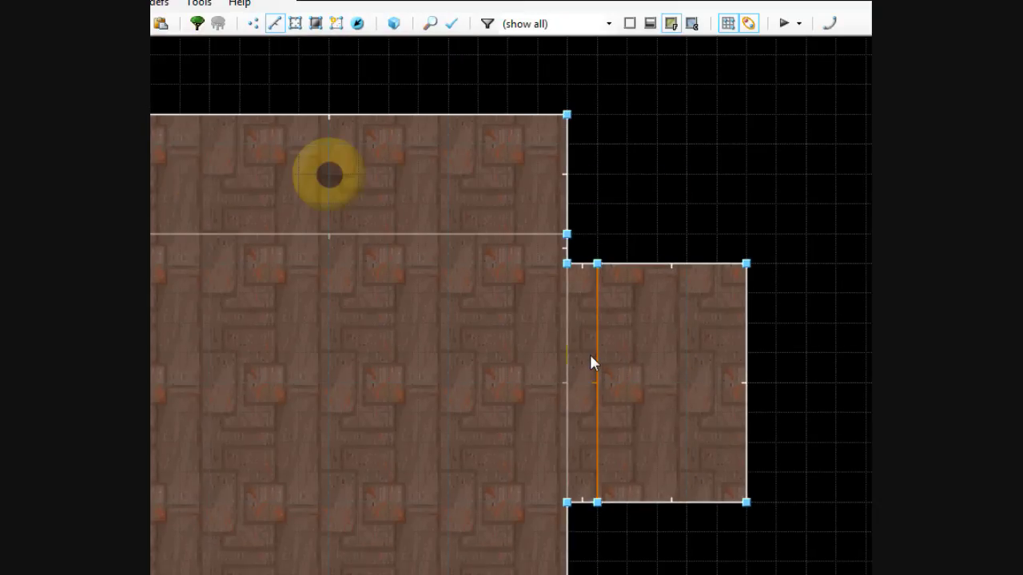
key(t)
key(Down)
key(Right)
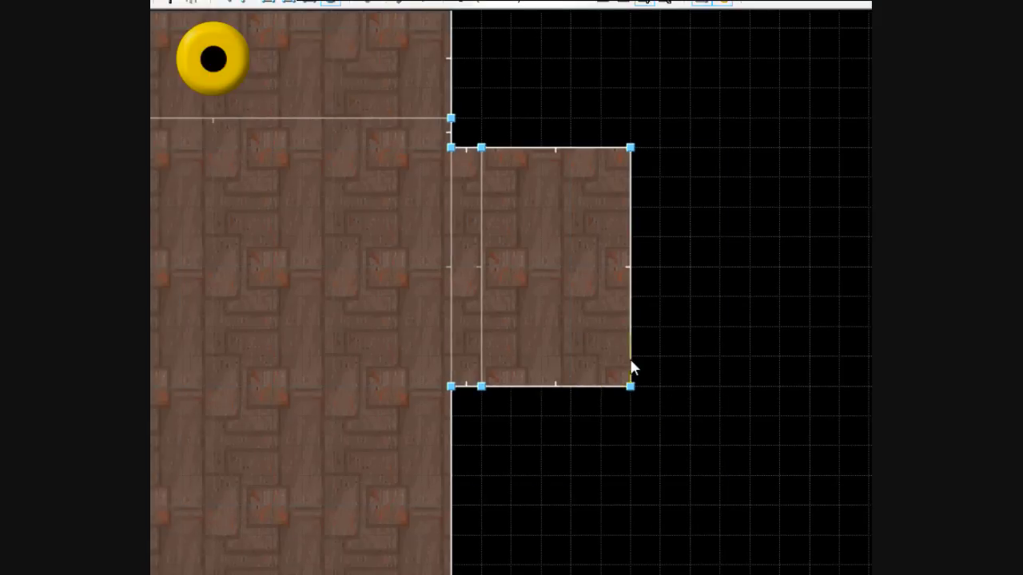
key(Right)
key(Insert)
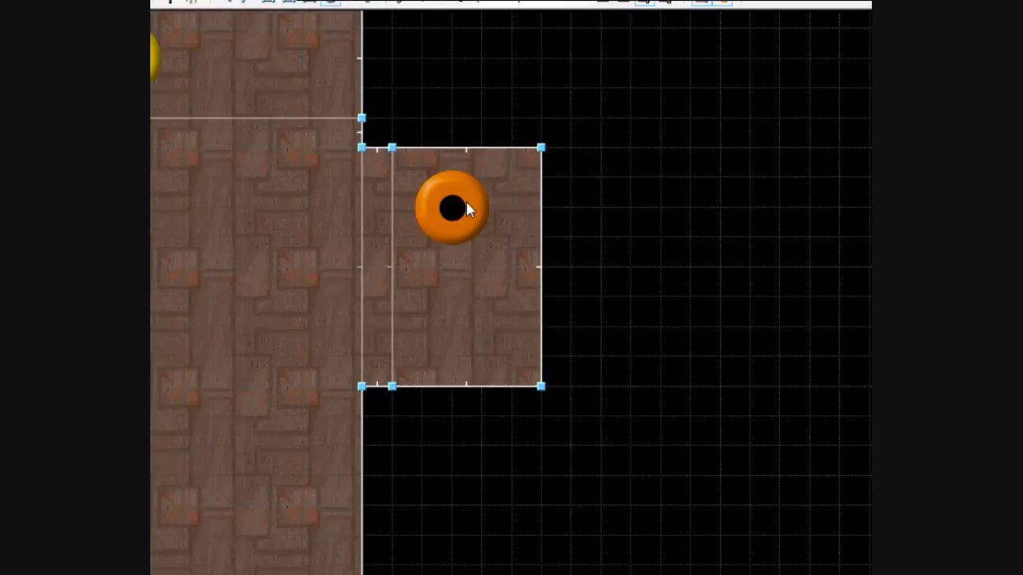
Step: Change the thing in the upper part of the side sector to an Imp from the Monsters category
right_click(434, 219)
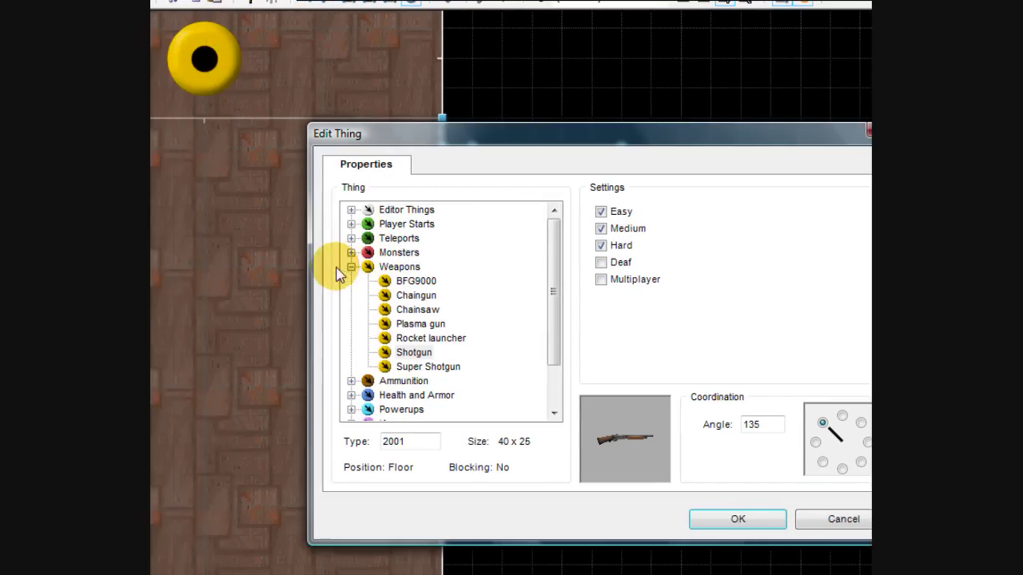
click(351, 266)
click(350, 252)
click(403, 395)
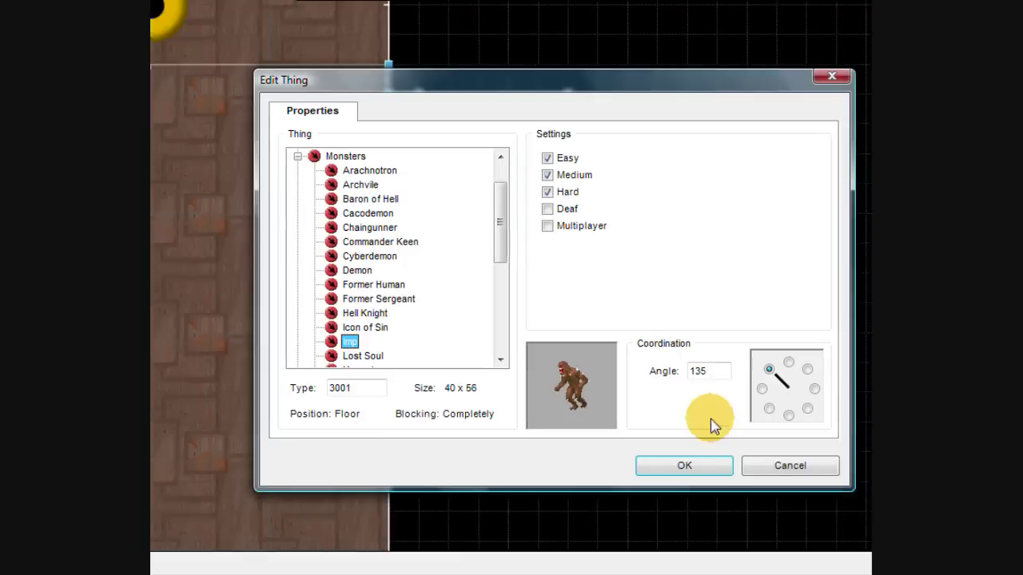
click(684, 465)
Step: Insert a second Imp below the first in the side sector and move it up, clear of the south wall
key(Insert)
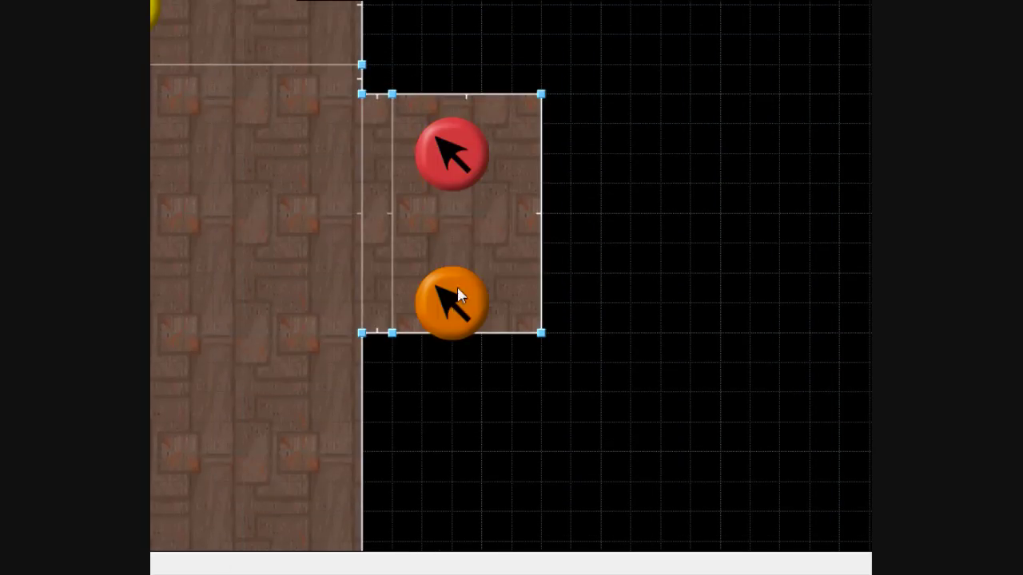
right_drag(457, 288, 457, 269)
key(Left)
scroll(493, 198, down, 2)
scroll(449, 174, up, 1)
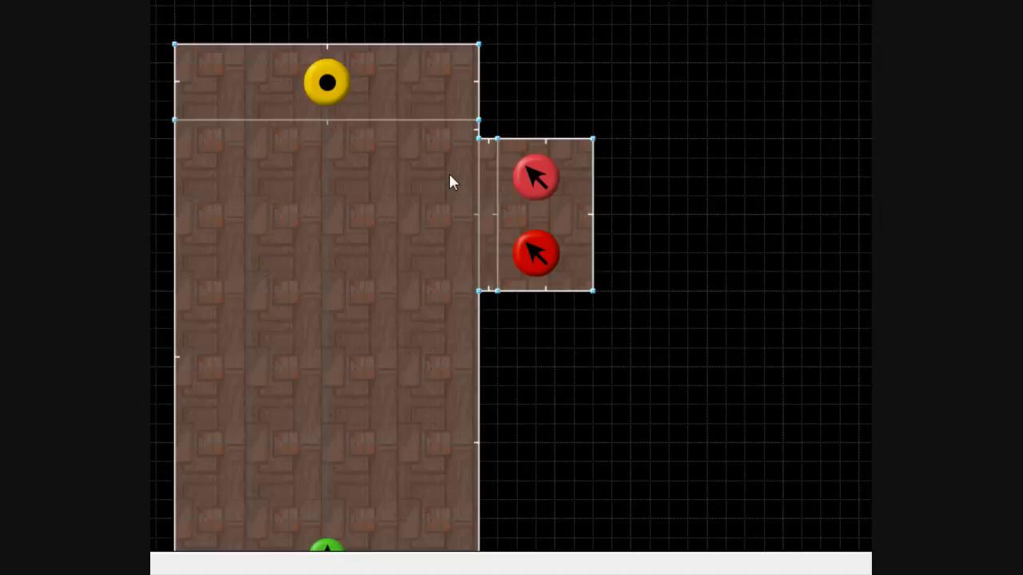
scroll(448, 183, up, 2)
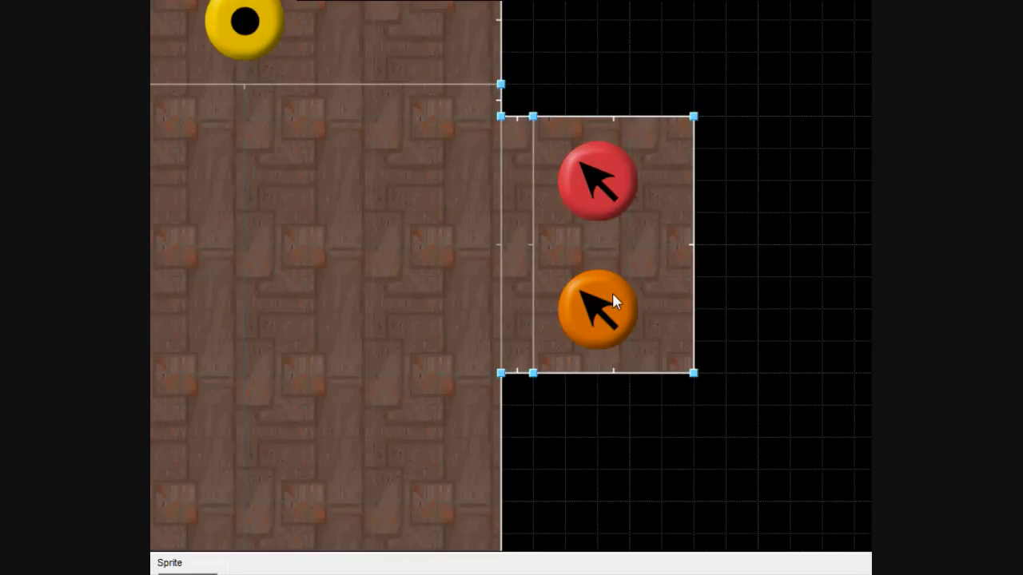
mouse_move(612, 294)
right_down()
mouse_move(637, 290)
mouse_move(620, 305)
right_up()
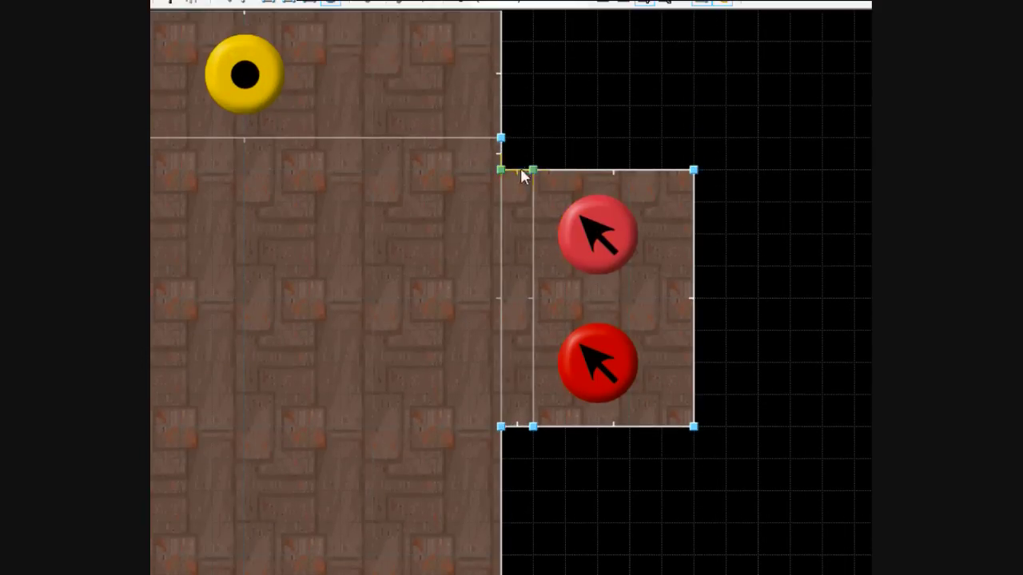
Step: Set the tag to 1 on the linedef separating the shotgun area from the rest of the room
scroll(504, 238, down, 4)
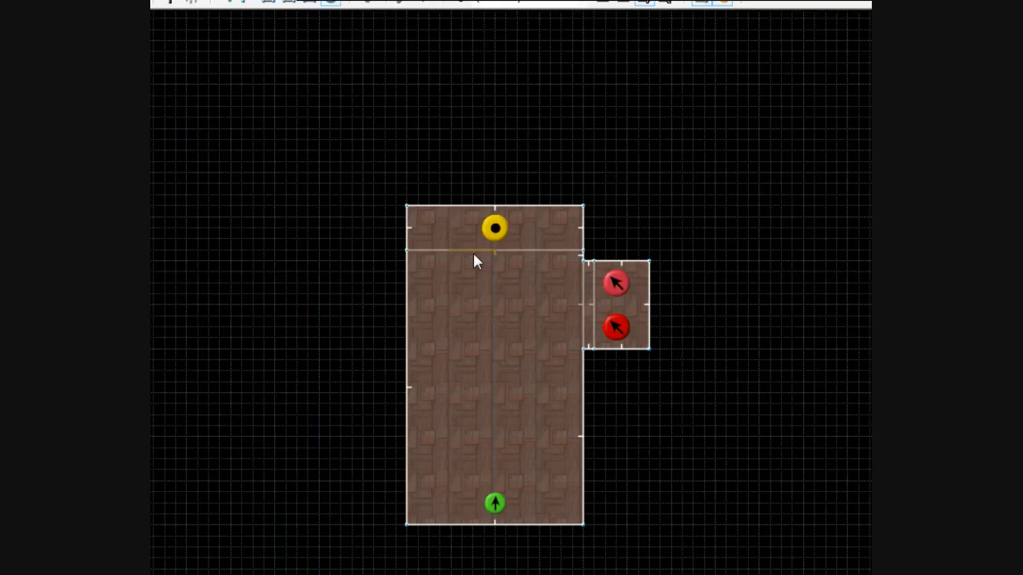
scroll(474, 255, up, 4)
key(l)
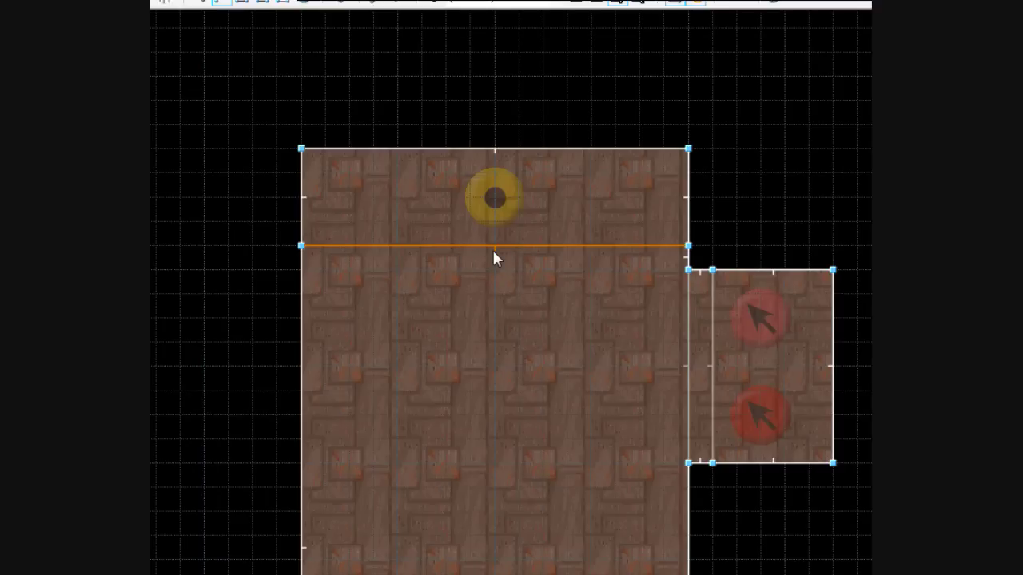
right_click(493, 247)
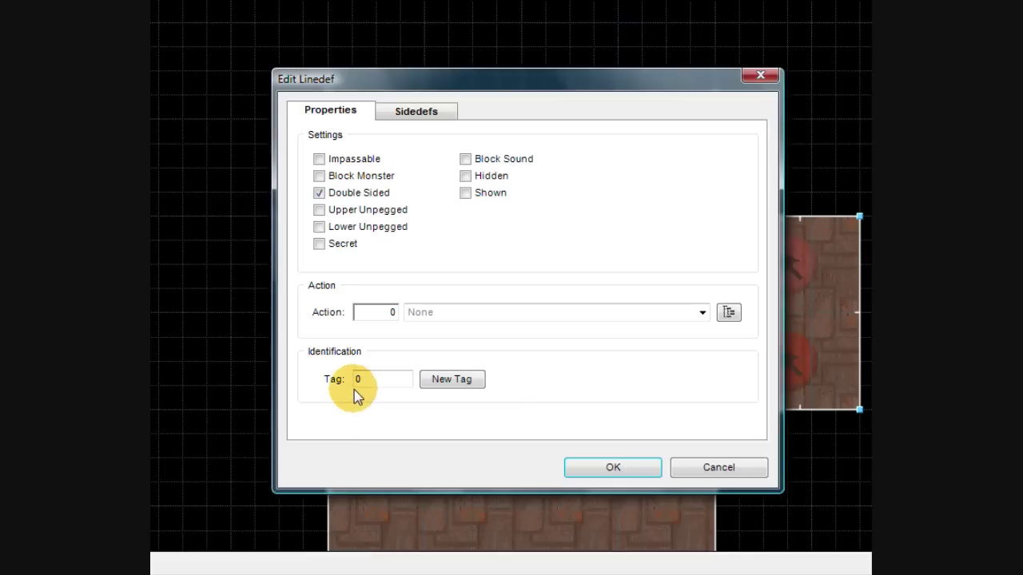
click(340, 434)
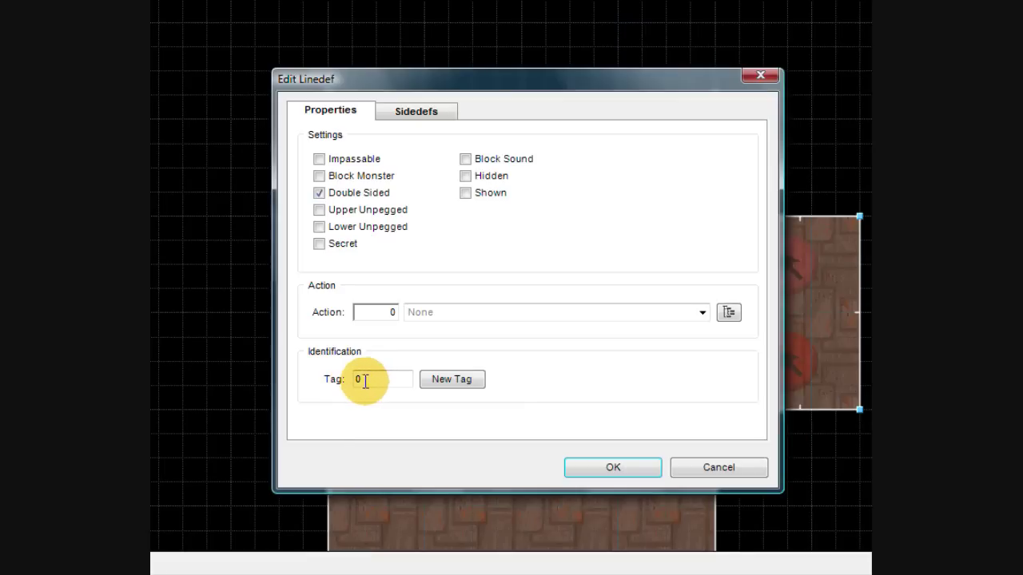
double_click(376, 381)
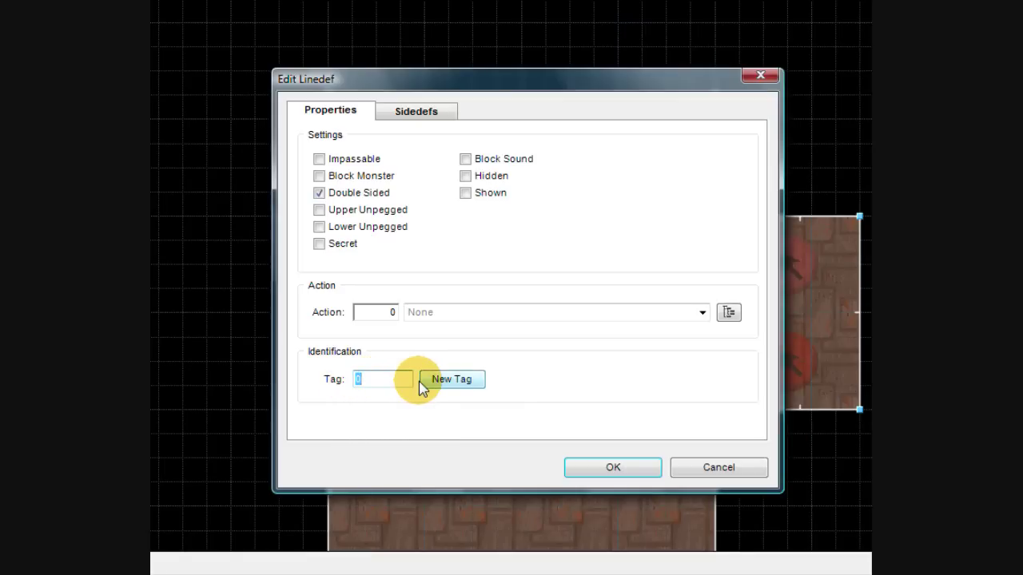
text(1)
Step: Assign the W1 Door Open Stay action to the tagged dividing linedef and apply its properties
double_click(385, 311)
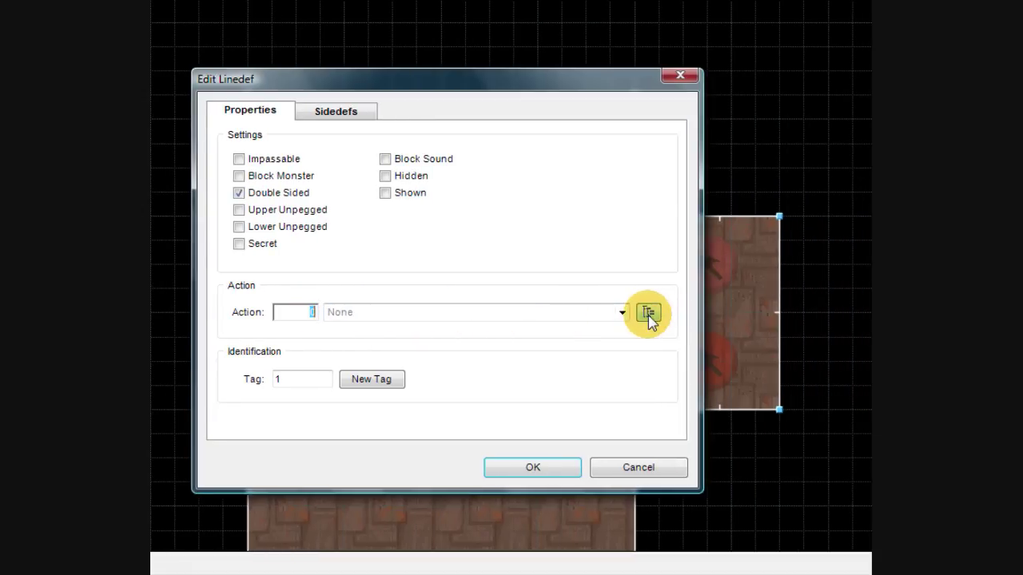
click(649, 313)
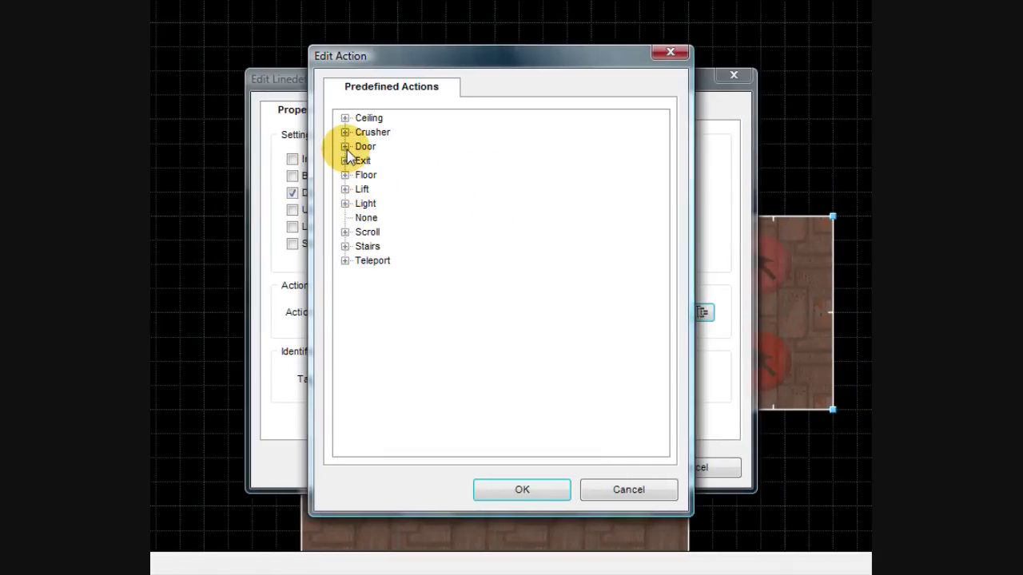
click(345, 148)
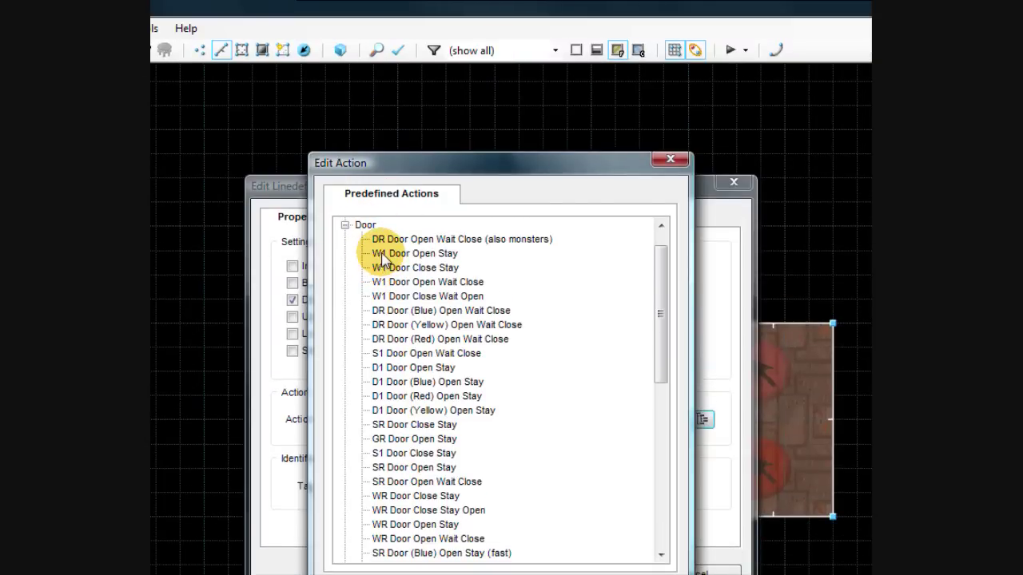
click(385, 256)
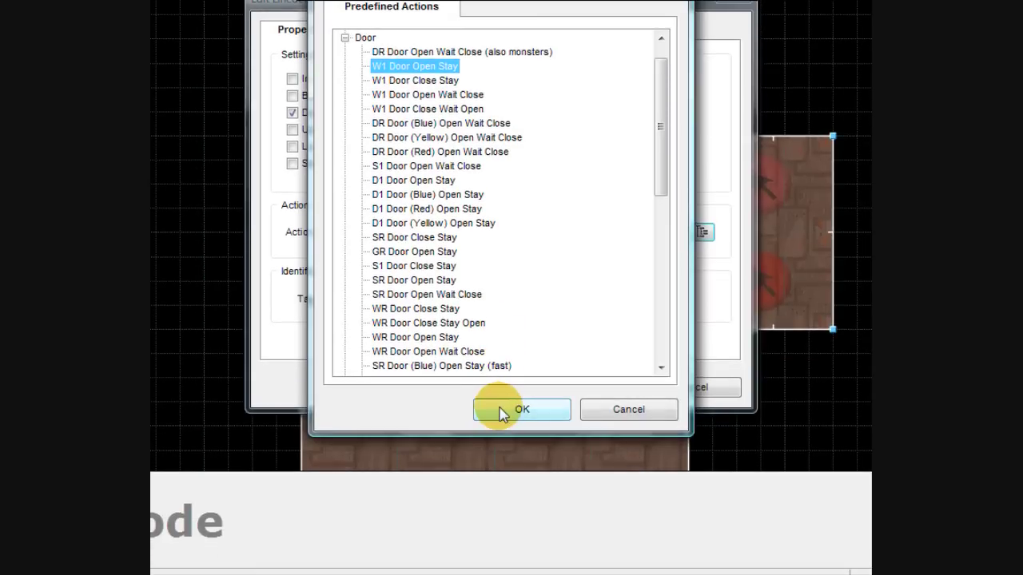
click(501, 436)
click(588, 386)
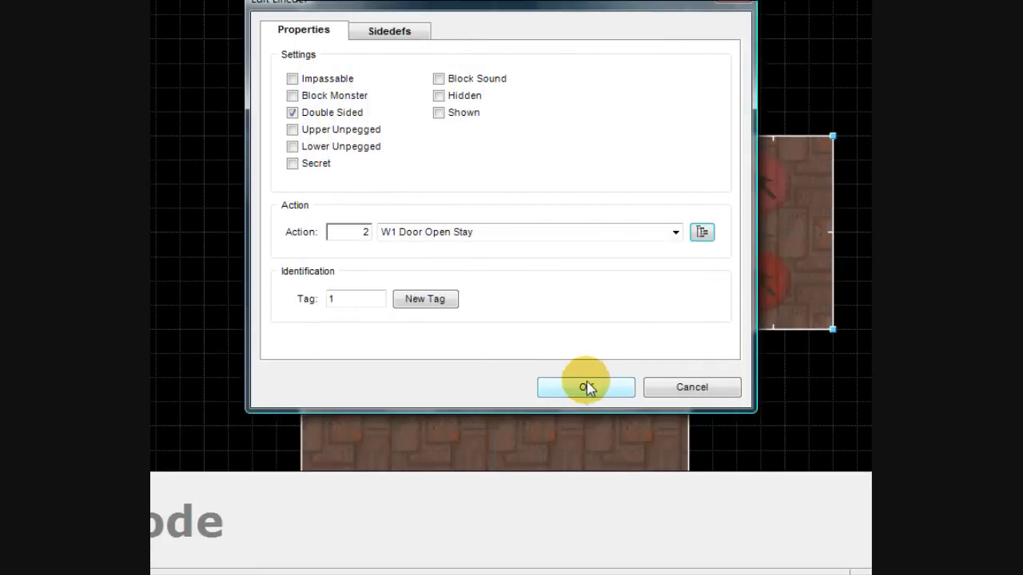
Step: Flip the linedef between the narrow 16-unit sector and the Imp compartment
scroll(528, 172, down, 3)
scroll(528, 168, up, 1)
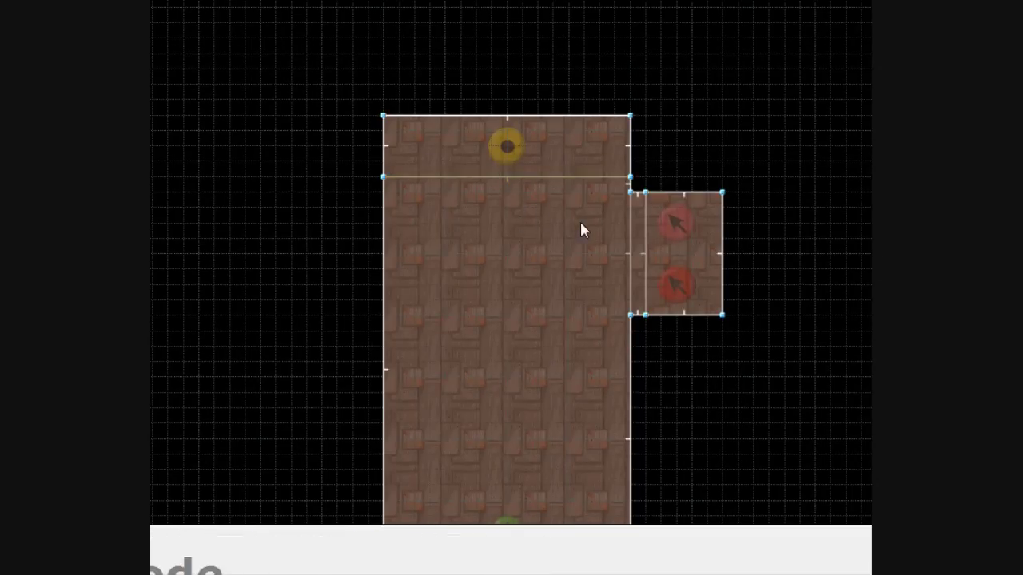
scroll(675, 252, up, 3)
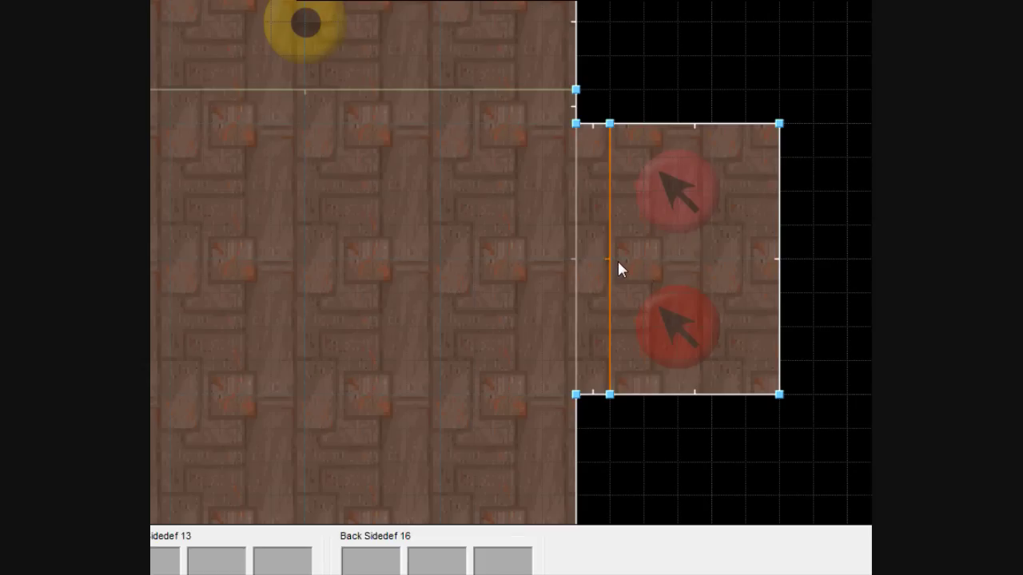
key(f)
scroll(616, 259, down, 1)
scroll(612, 256, down, 1)
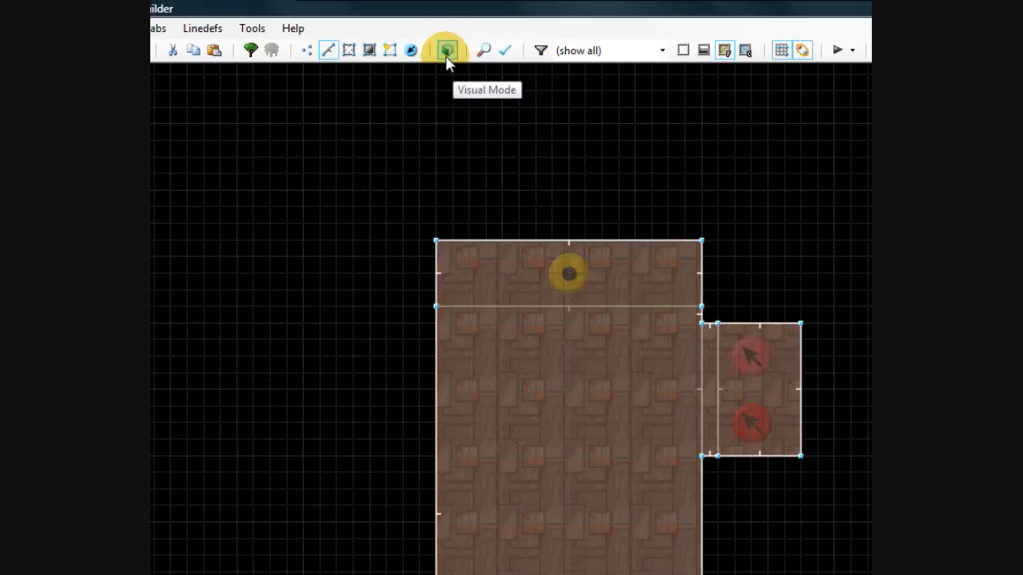
Step: Inspect the room and the open Imp compartment in the 3D Visual Mode, including the compartment's ceiling
click(446, 53)
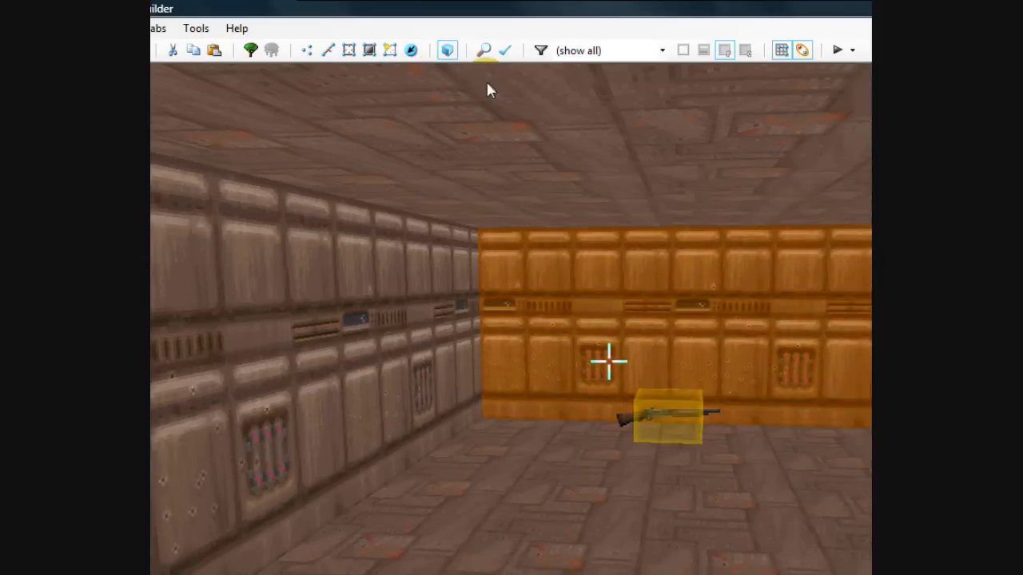
key(d)
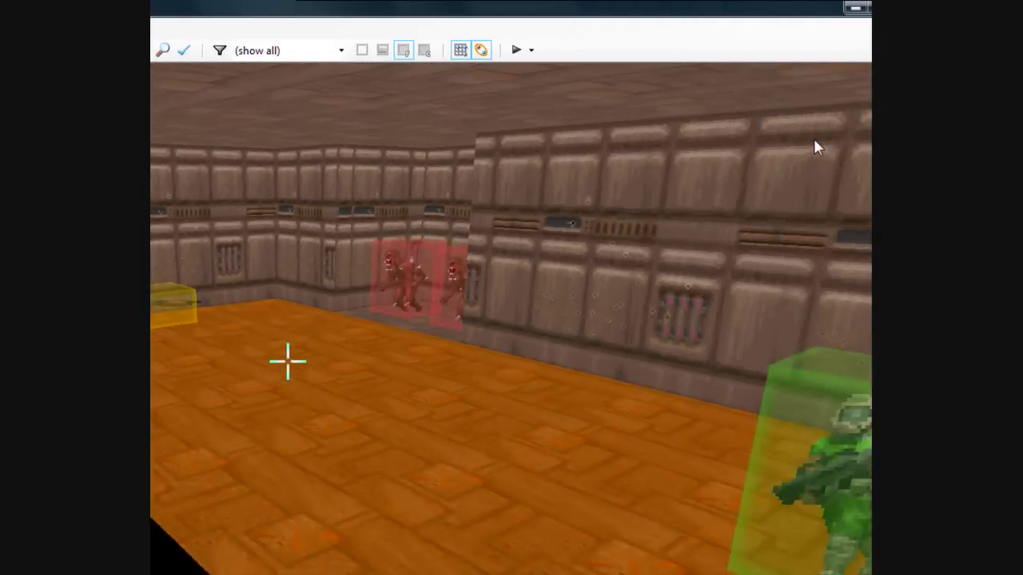
key(e)
key(d)
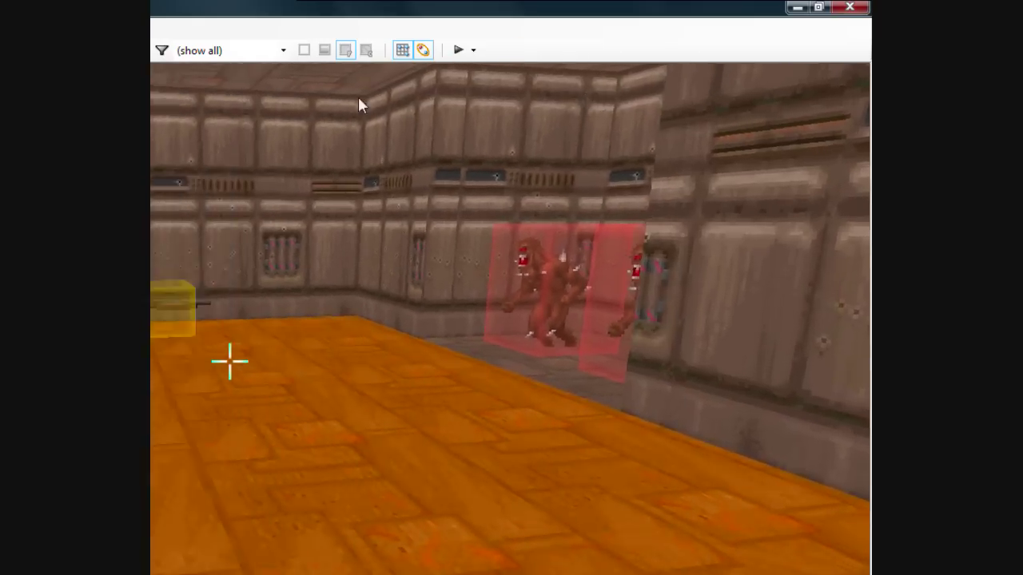
key(e)
key(d)
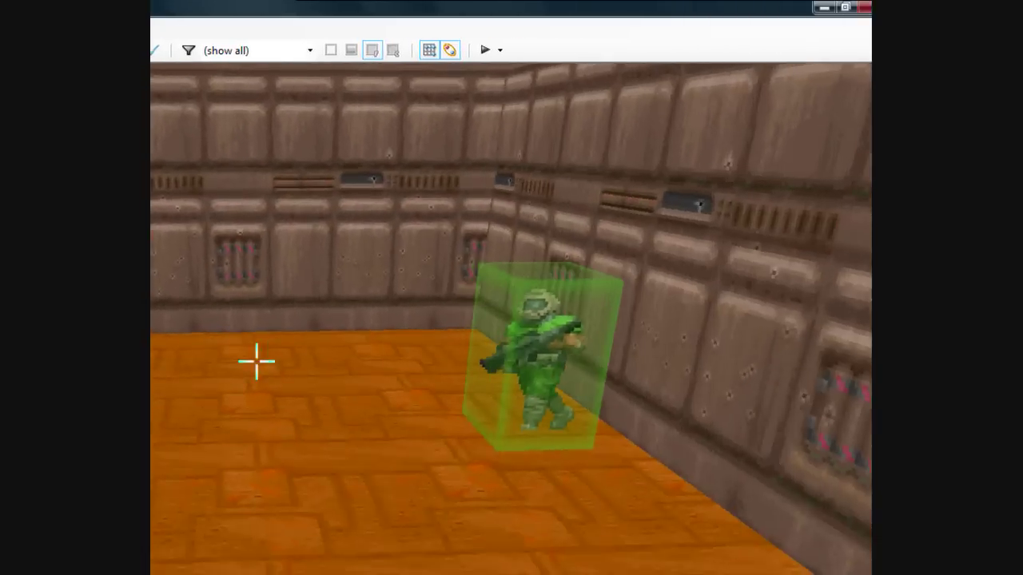
key(d)
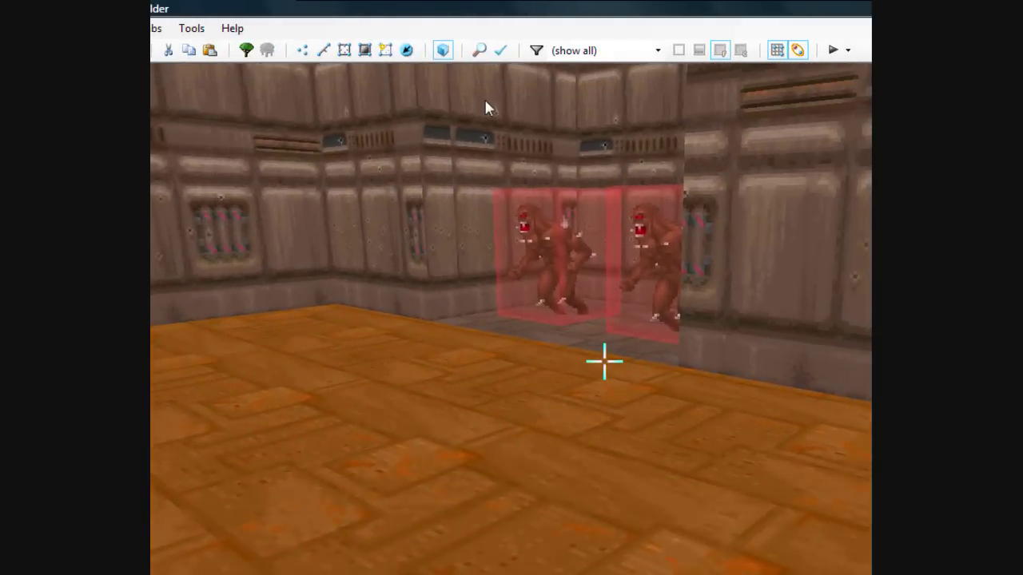
key(e)
key(d)
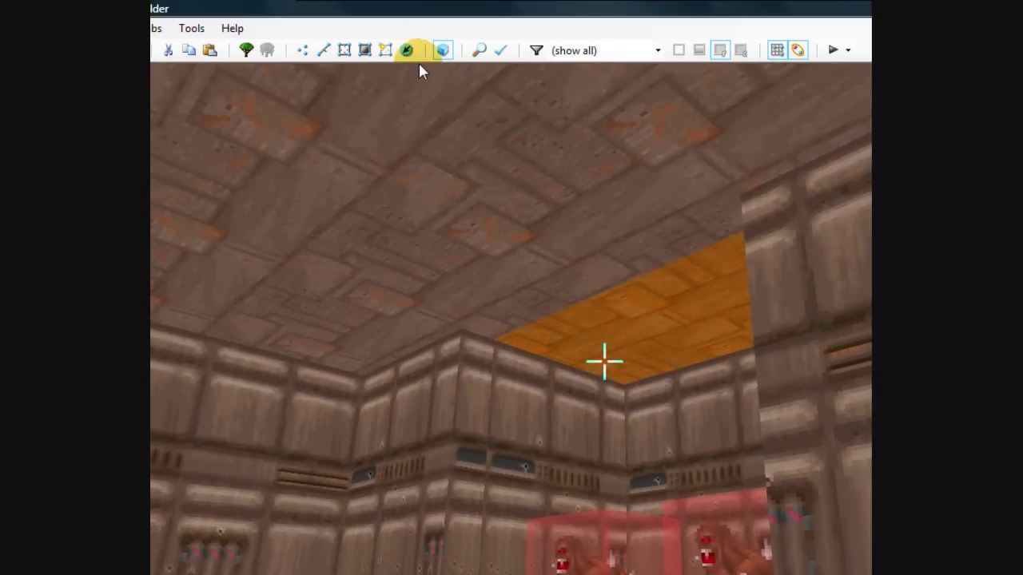
Step: Lower the Imp compartment's ceiling and give the exposed upper wall the same texture as the surrounding walls
scroll(422, 67, down, 10)
scroll(444, 141, down, 5)
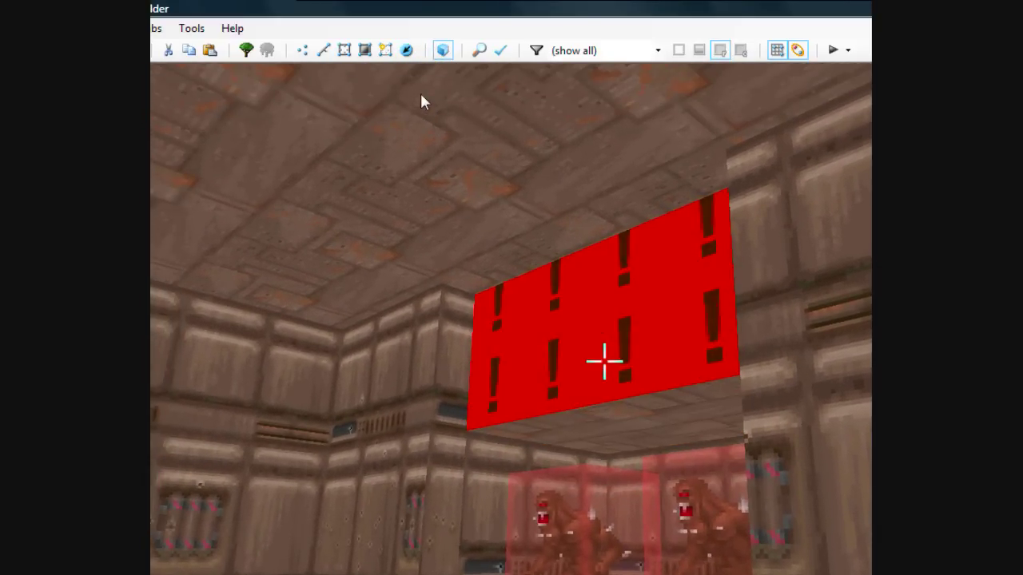
right_click(421, 96)
double_click(470, 204)
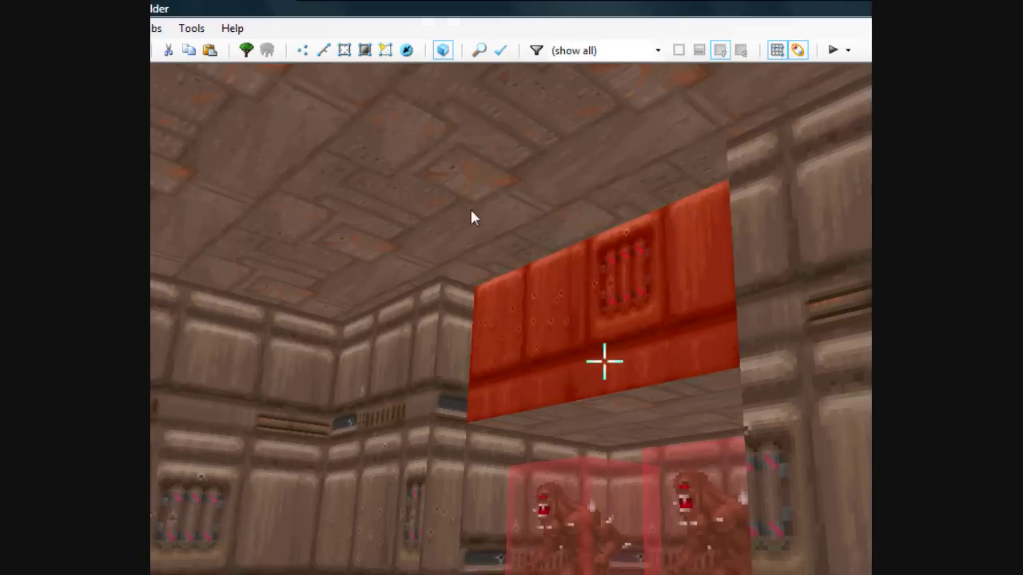
Step: Assign tag 1 to the narrow door sector between the room and the Imp compartment
key(d)
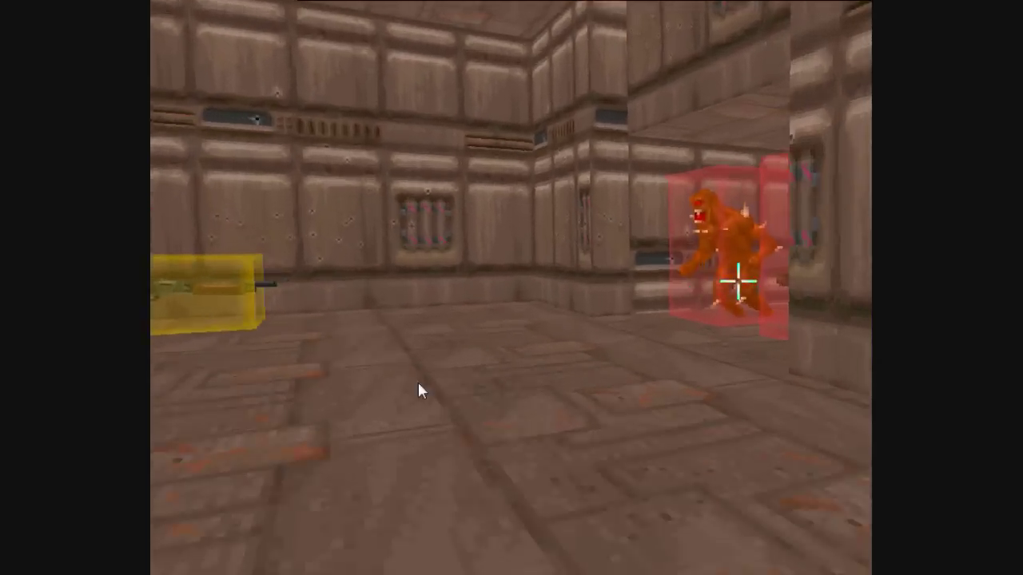
key(e)
key(d)
key(e)
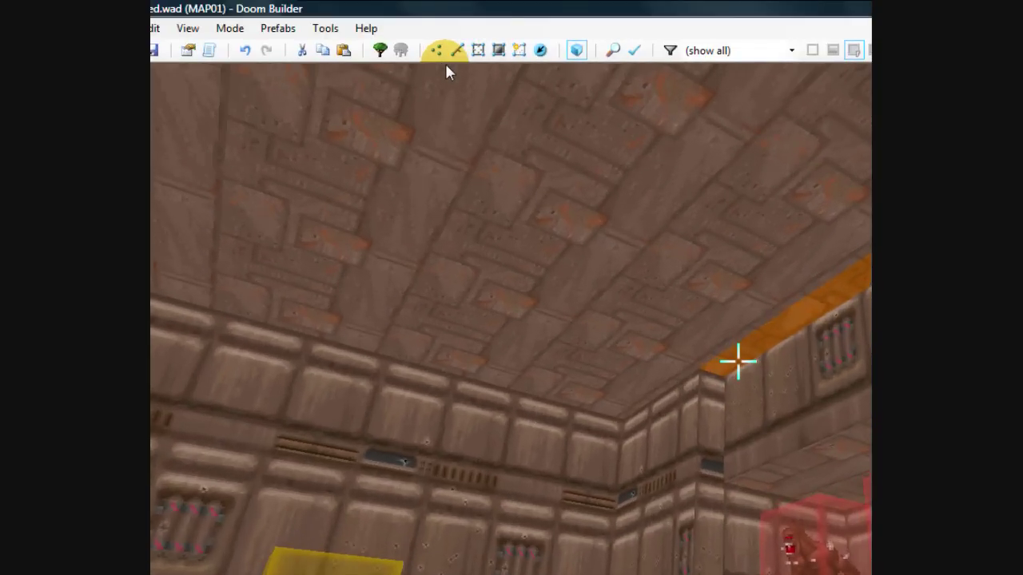
key(w)
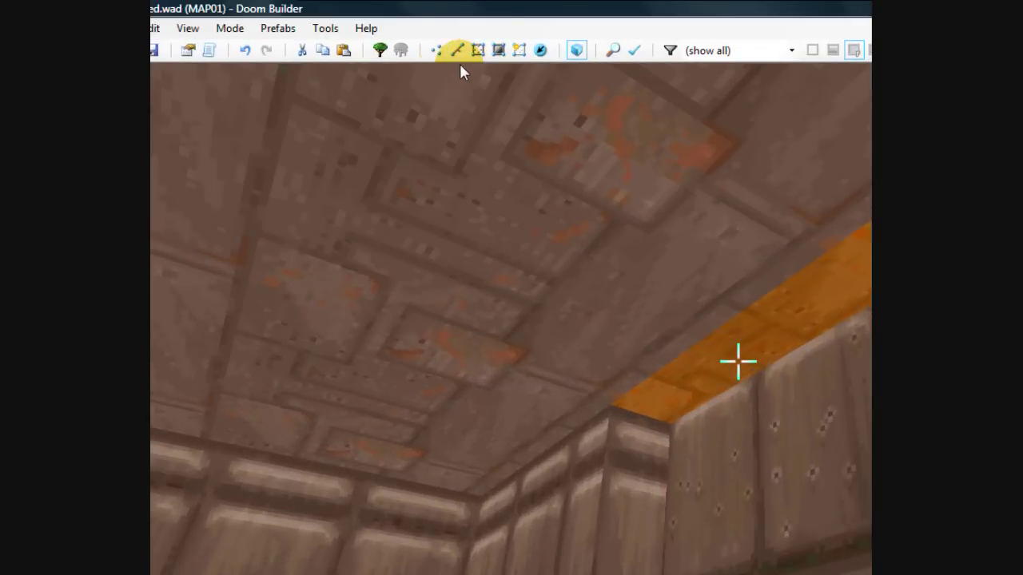
key(d)
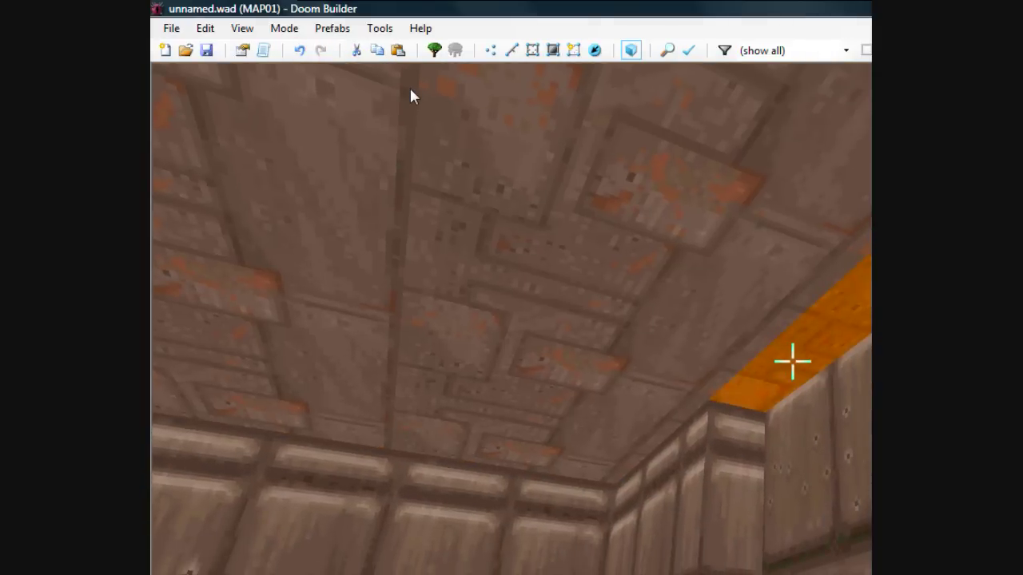
key(d)
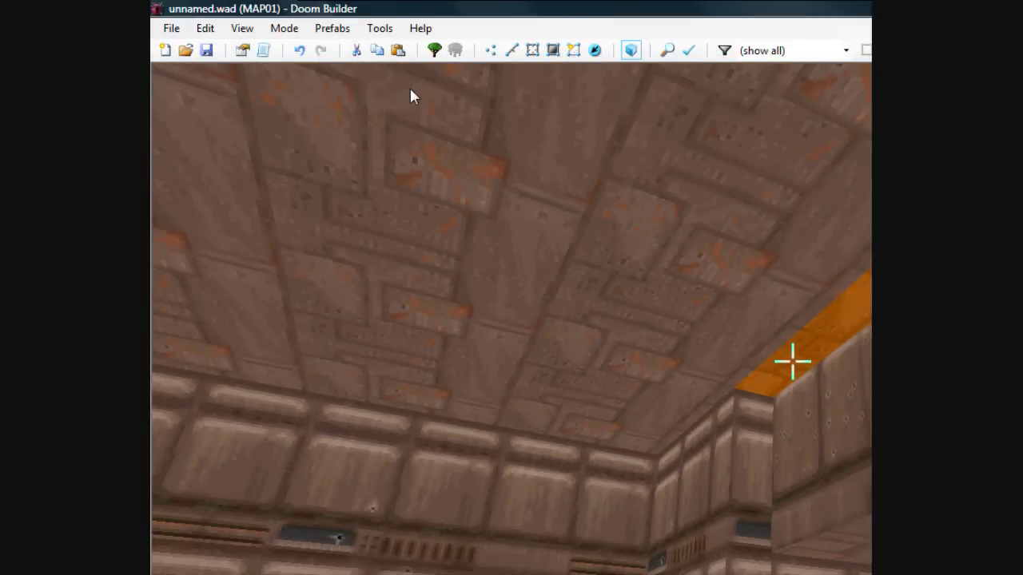
key(e)
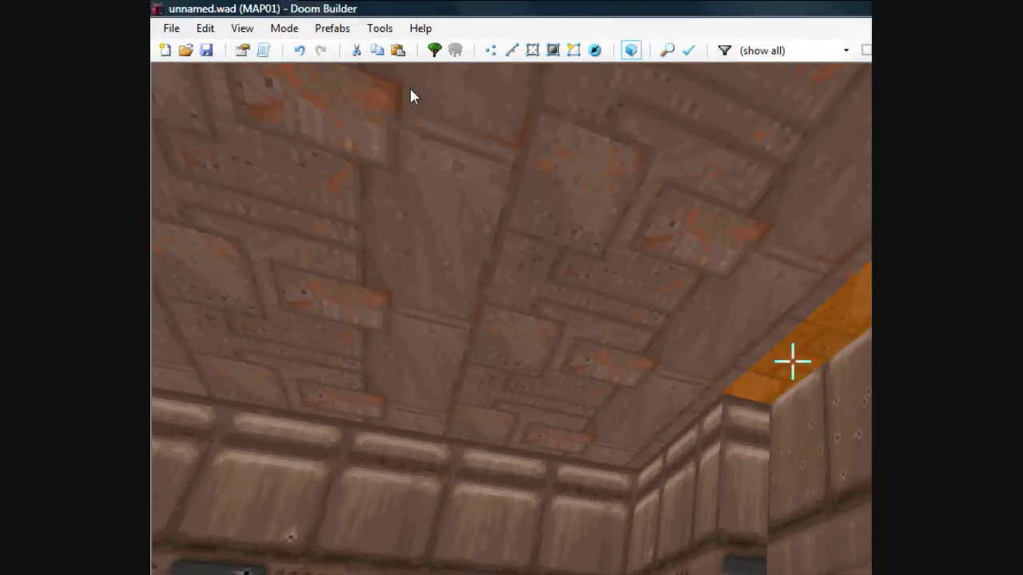
right_click(793, 361)
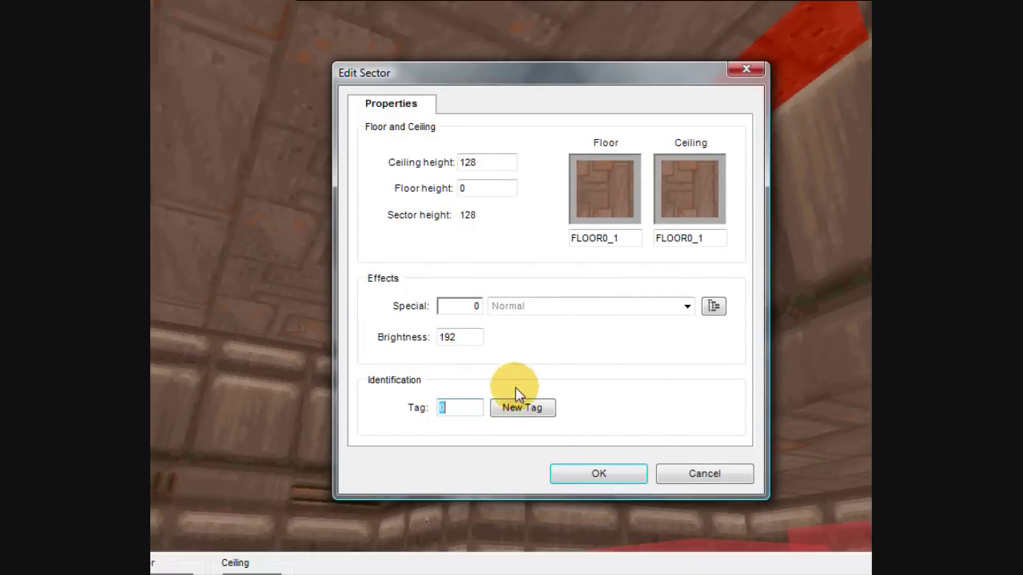
text(1)
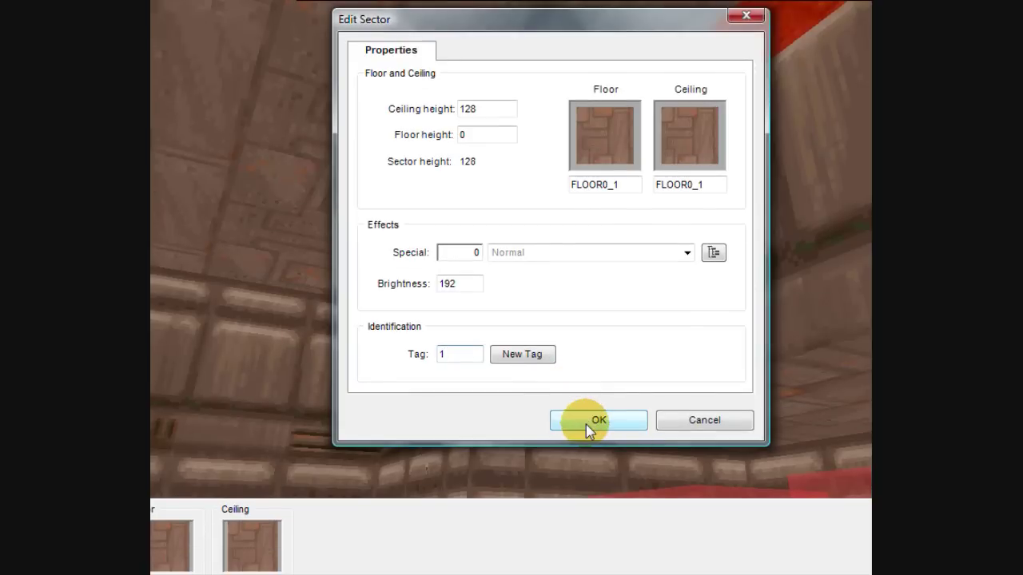
click(595, 420)
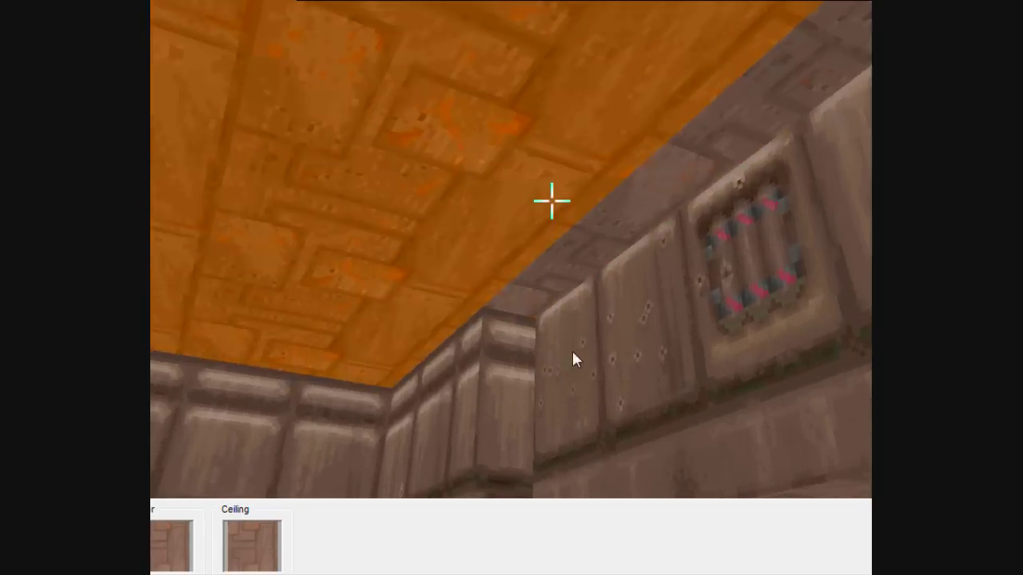
Step: Lower the tagged door sector's ceiling to the floor to close off the Imp compartment
key(d)
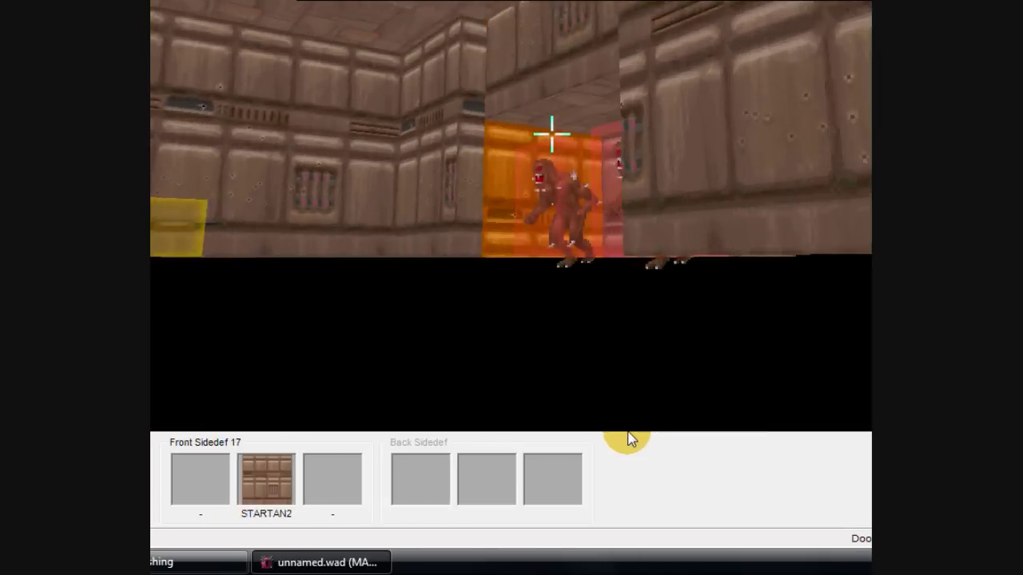
key(e)
key(d)
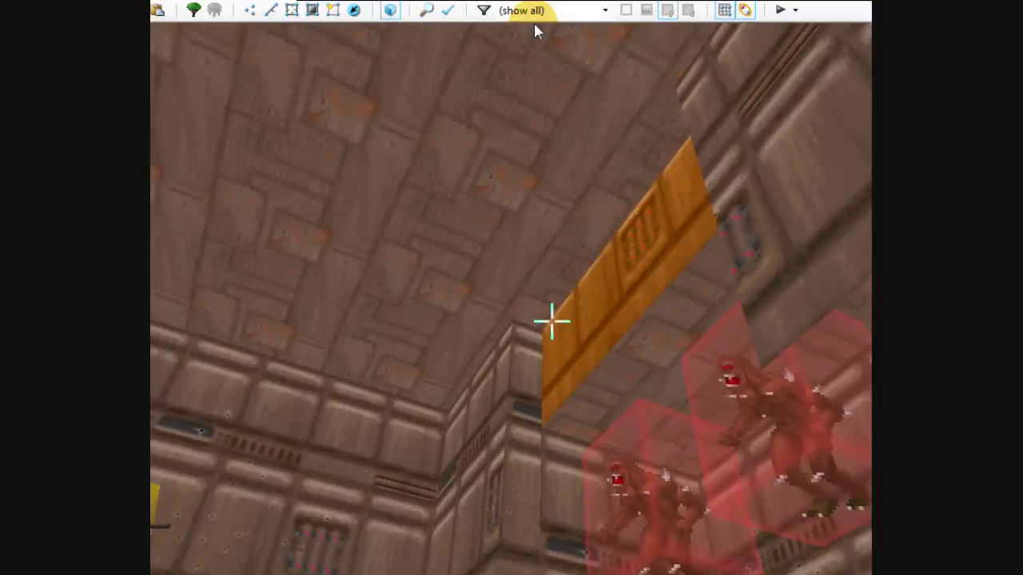
scroll(552, 95, down, 3)
key(d)
key(e)
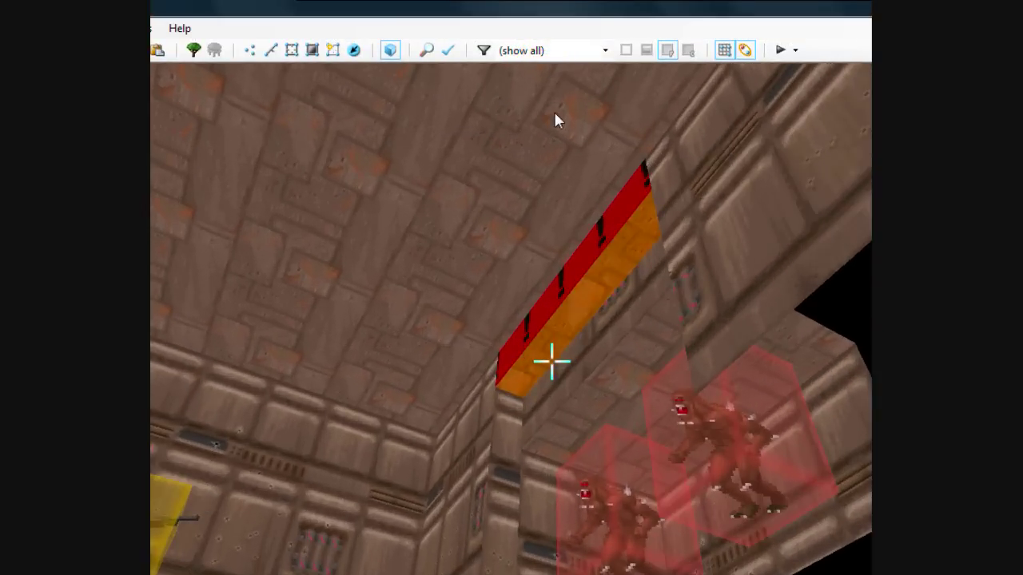
scroll(553, 118, down, 2)
key(w)
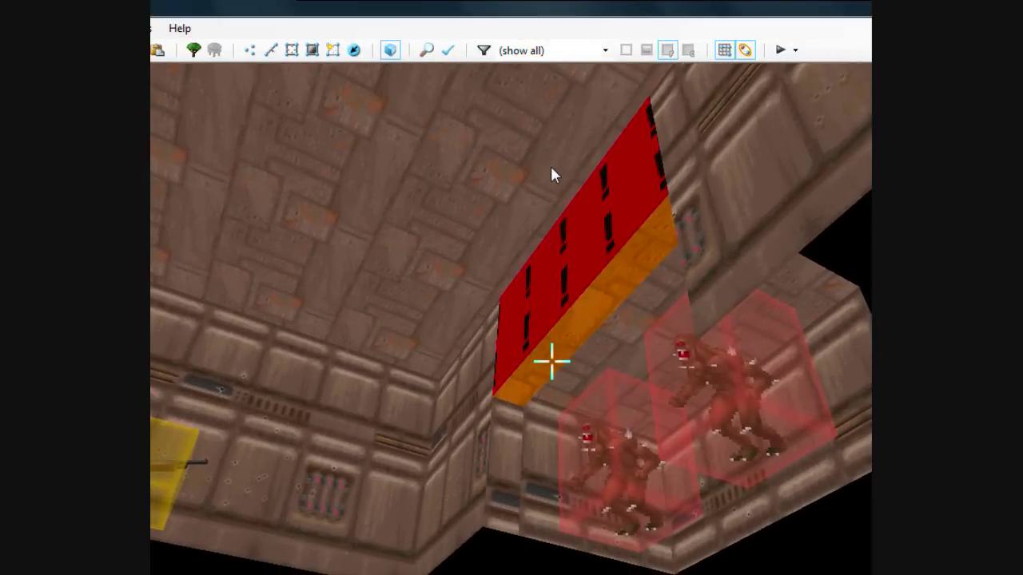
scroll(551, 171, down, 3)
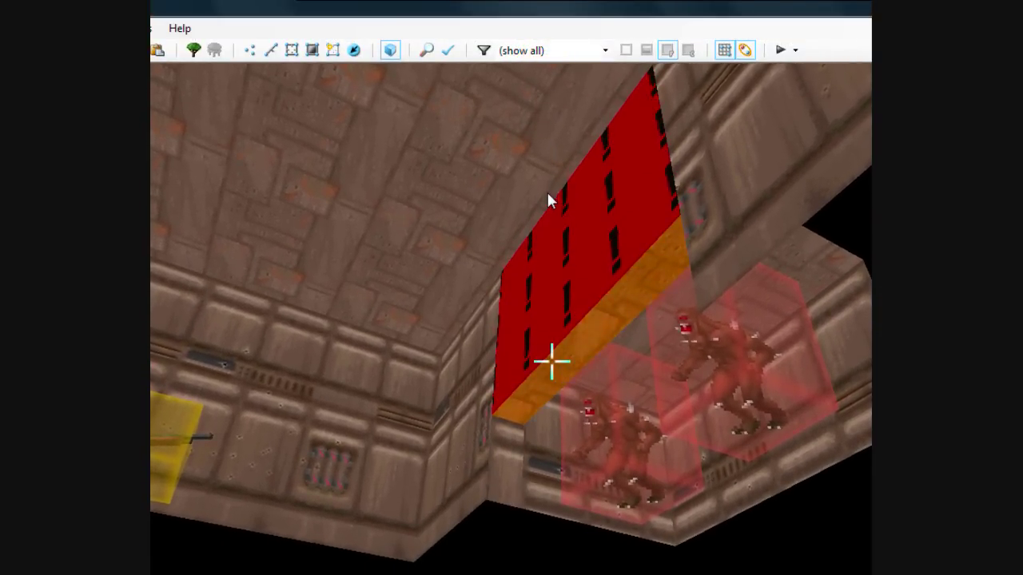
scroll(547, 211, down, 1)
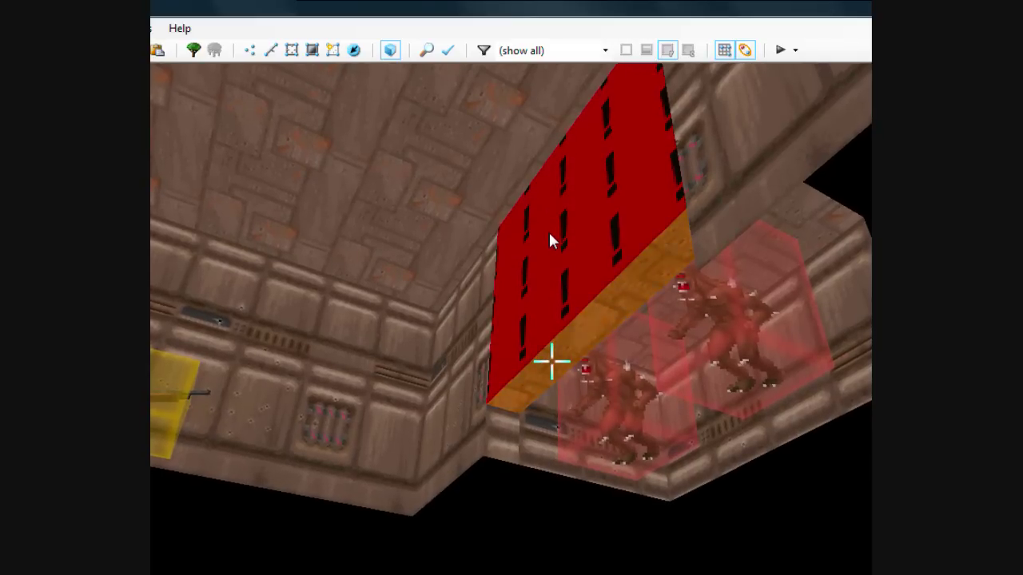
scroll(549, 233, down, 1)
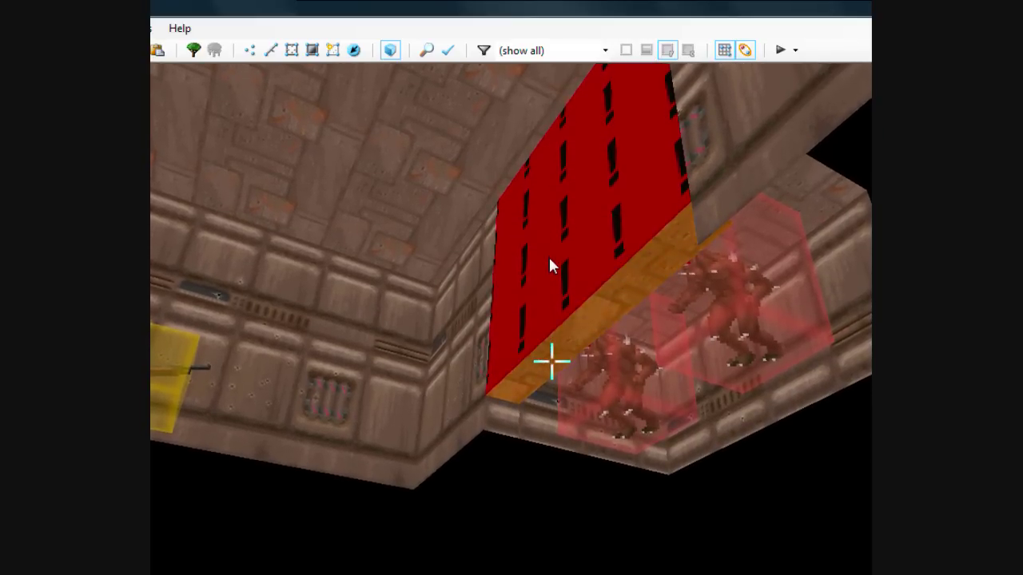
scroll(539, 260, down, 1)
scroll(540, 269, down, 1)
scroll(545, 288, up, 1)
scroll(545, 288, down, 1)
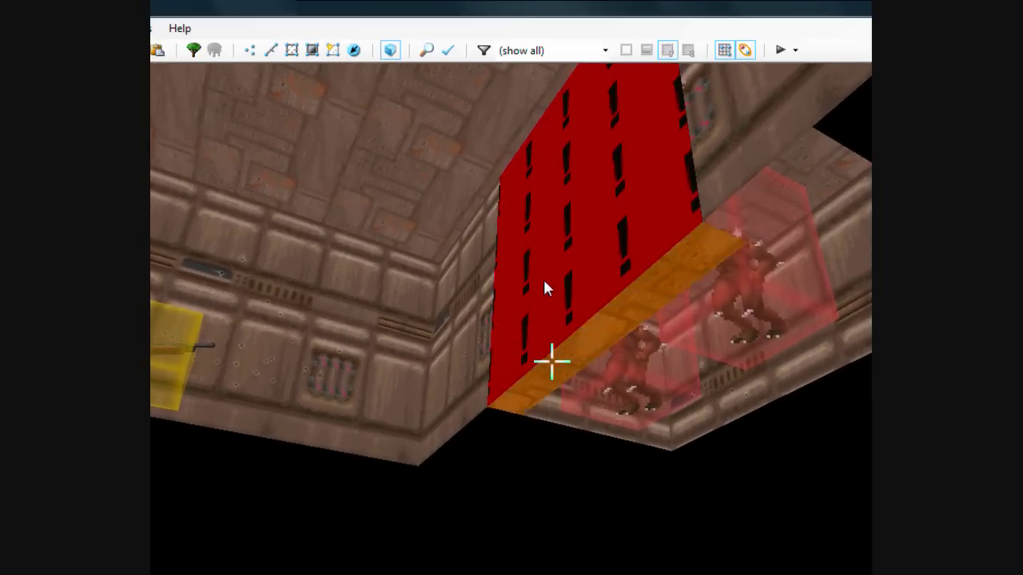
Step: Apply the STARTAN2 upper texture to both faces of the closed door and clear the selection
key(e)
key(d)
key(e)
key(d)
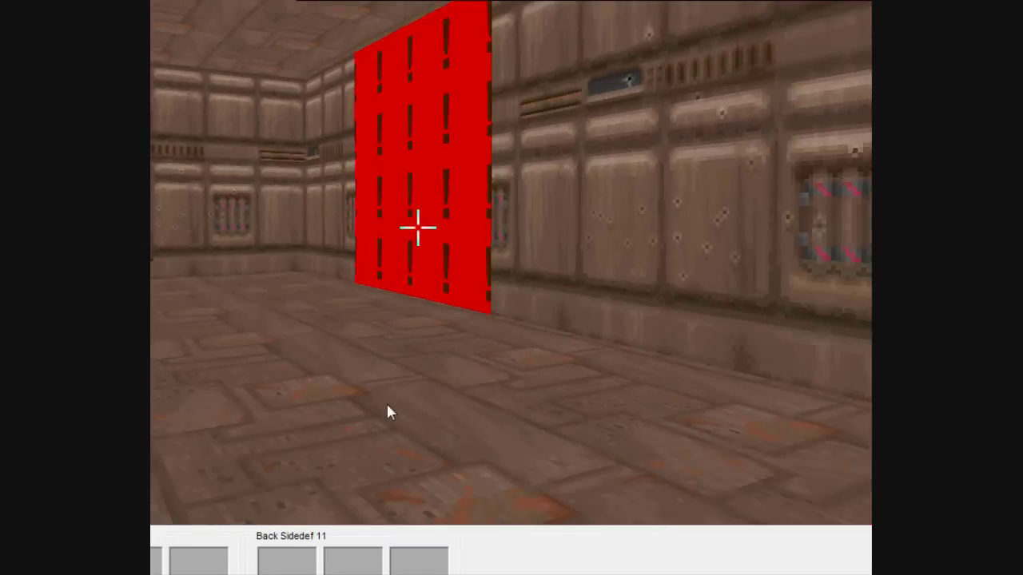
key(e)
key(d)
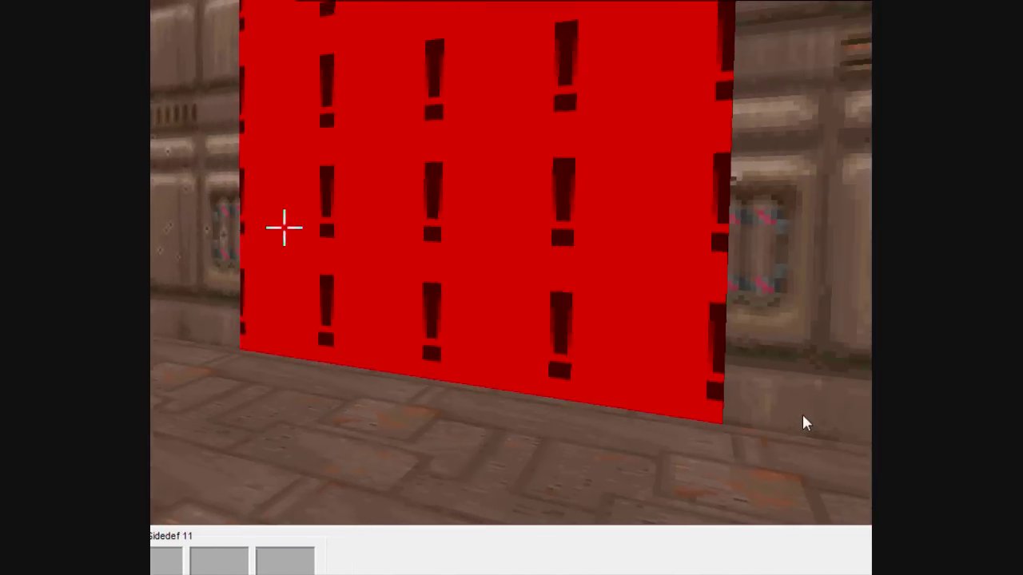
key(e)
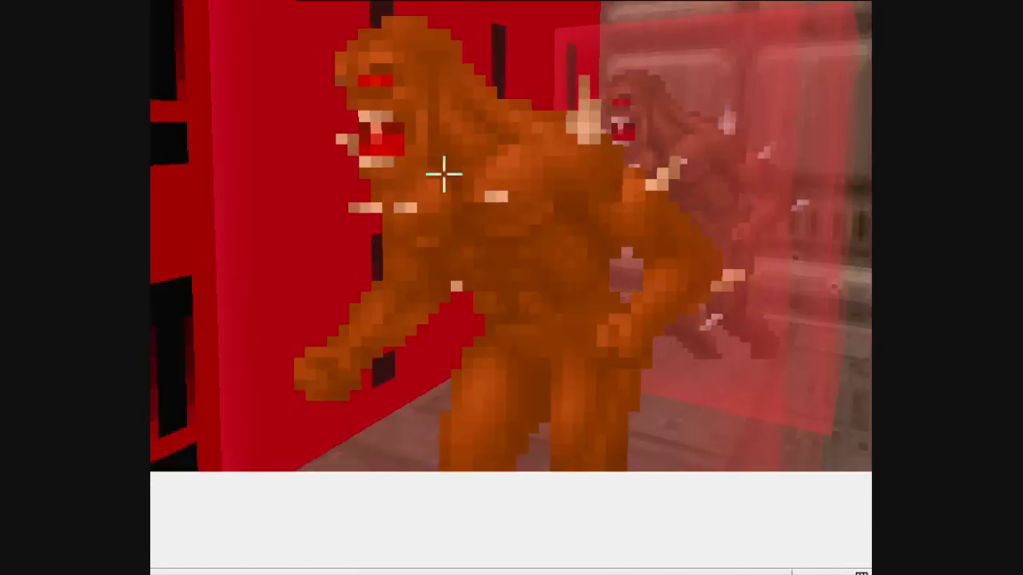
key(s)
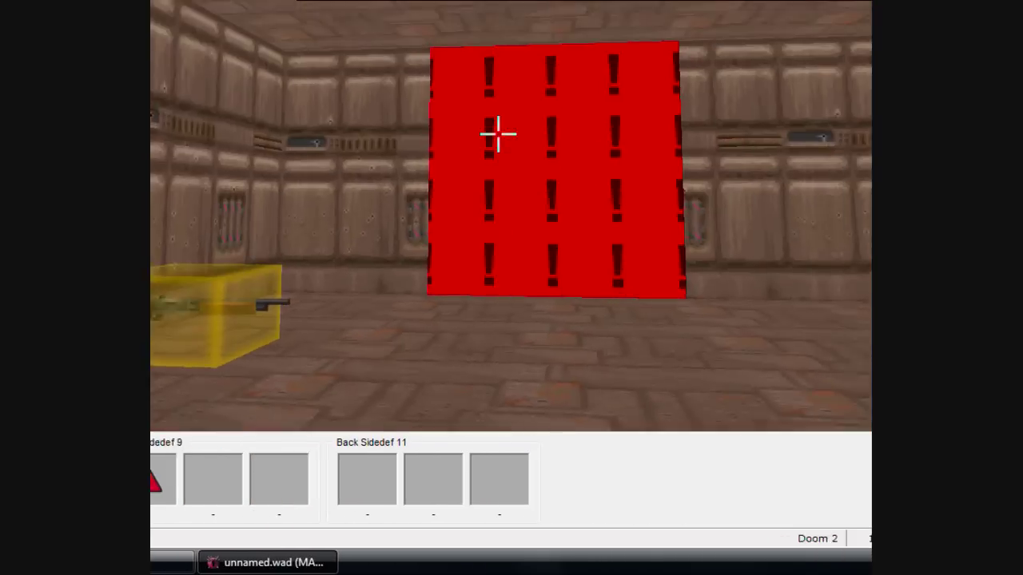
key(e)
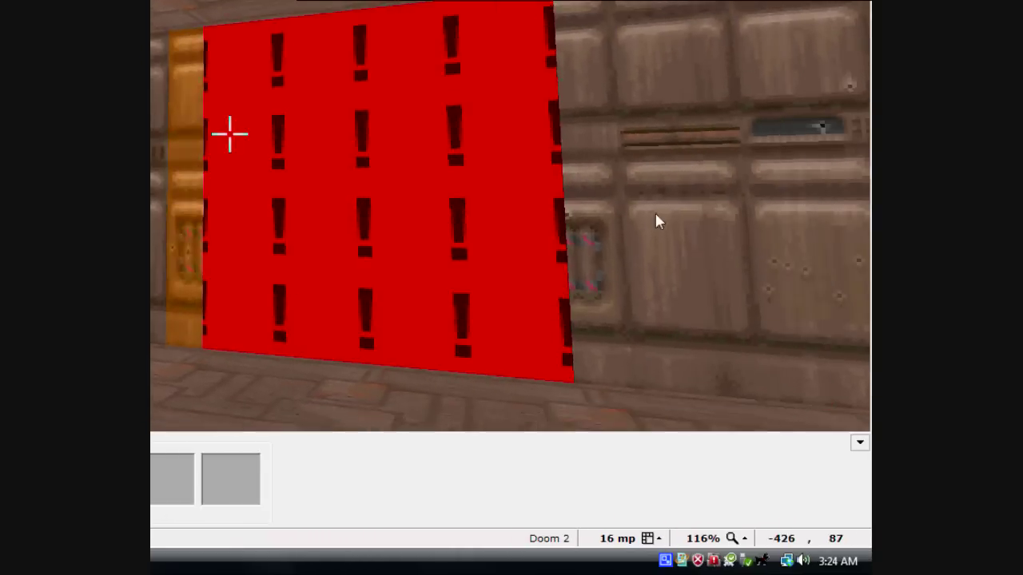
right_click(659, 214)
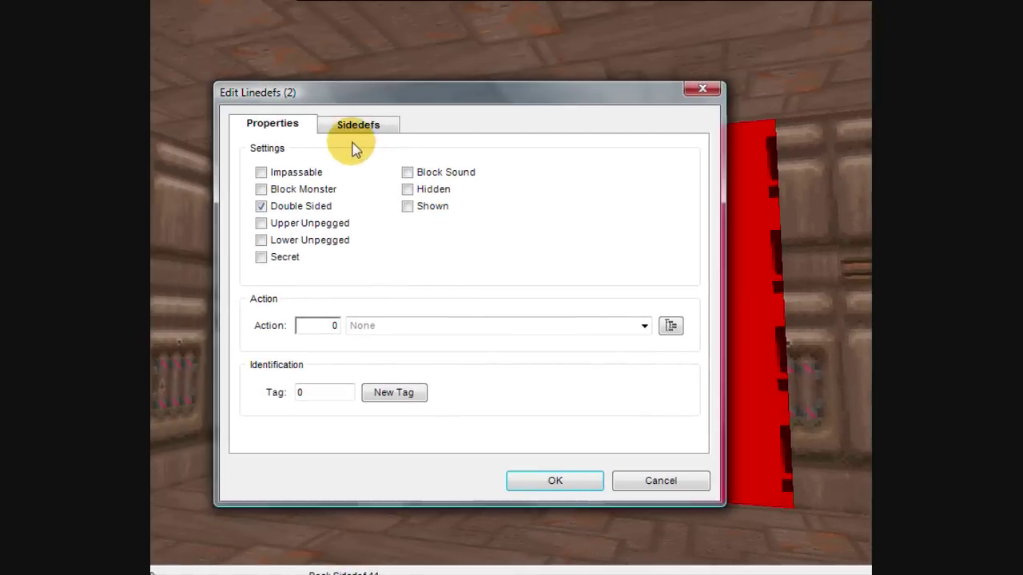
click(358, 128)
click(493, 231)
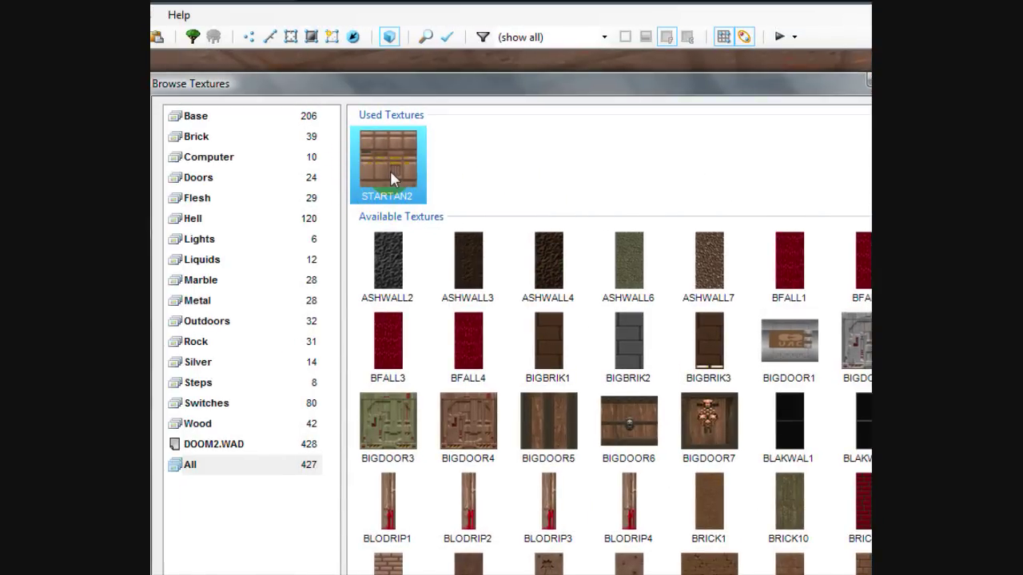
double_click(402, 199)
click(619, 559)
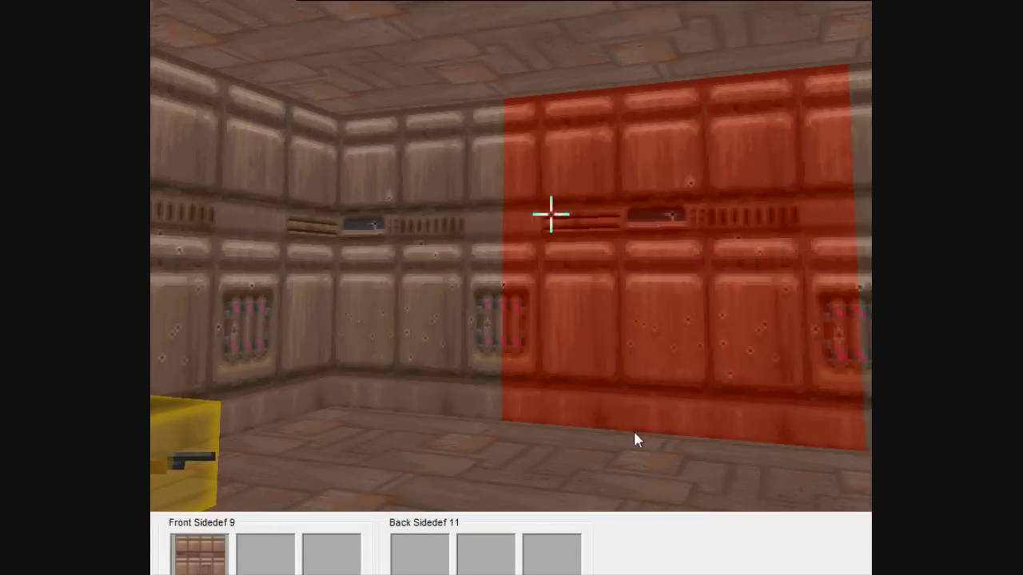
key(c)
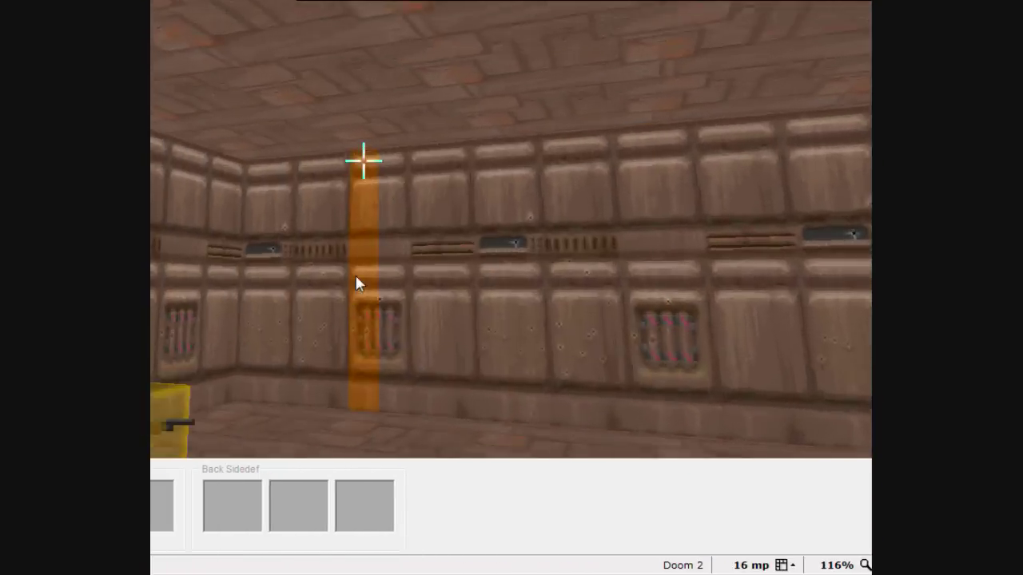
Step: Inspect the hidden door and the shotgun area in 3D, and return to the 2D map
key(d)
key(w)
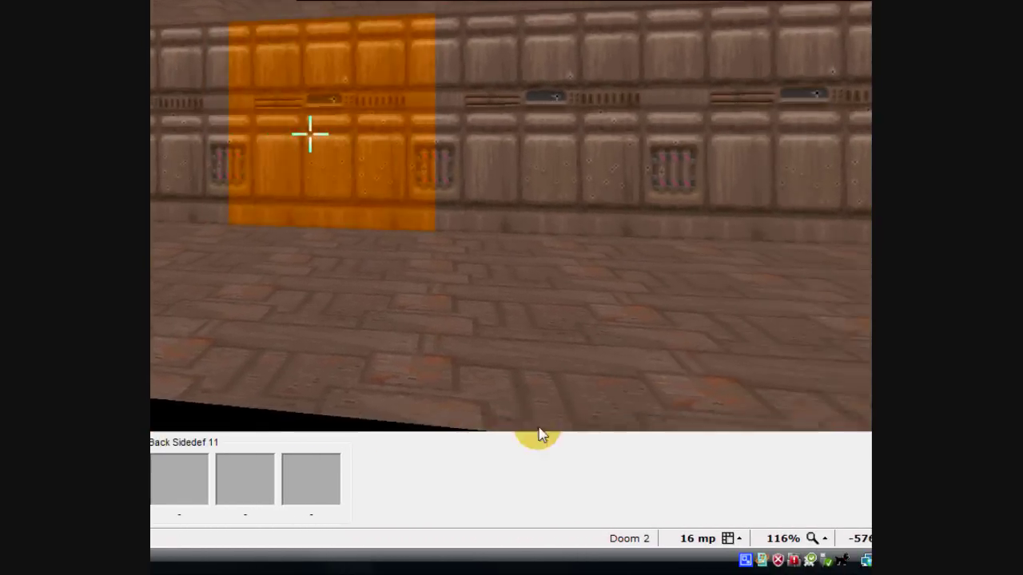
key(e)
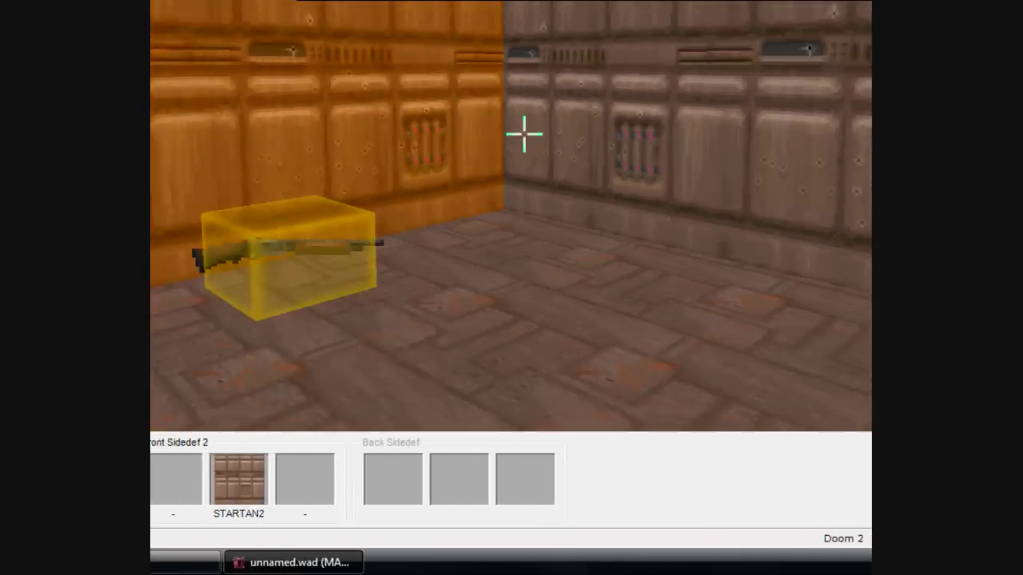
key(d)
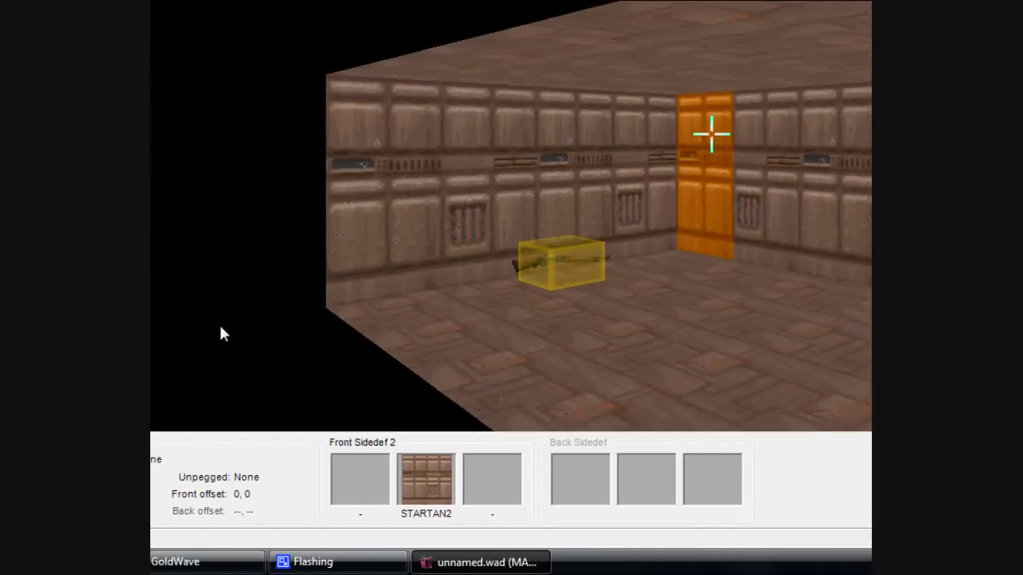
key(e)
key(d)
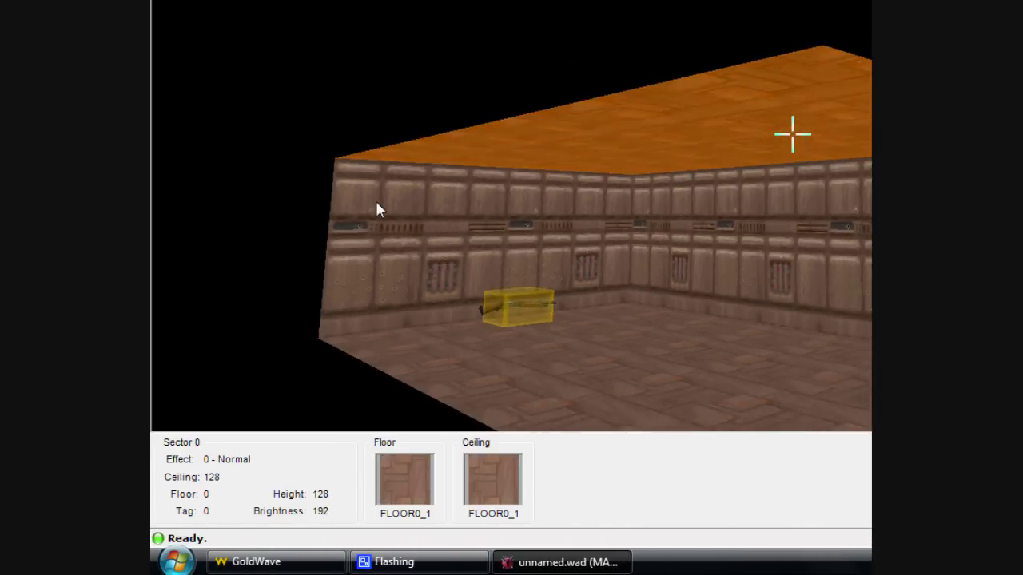
key(e)
key(d)
key(q)
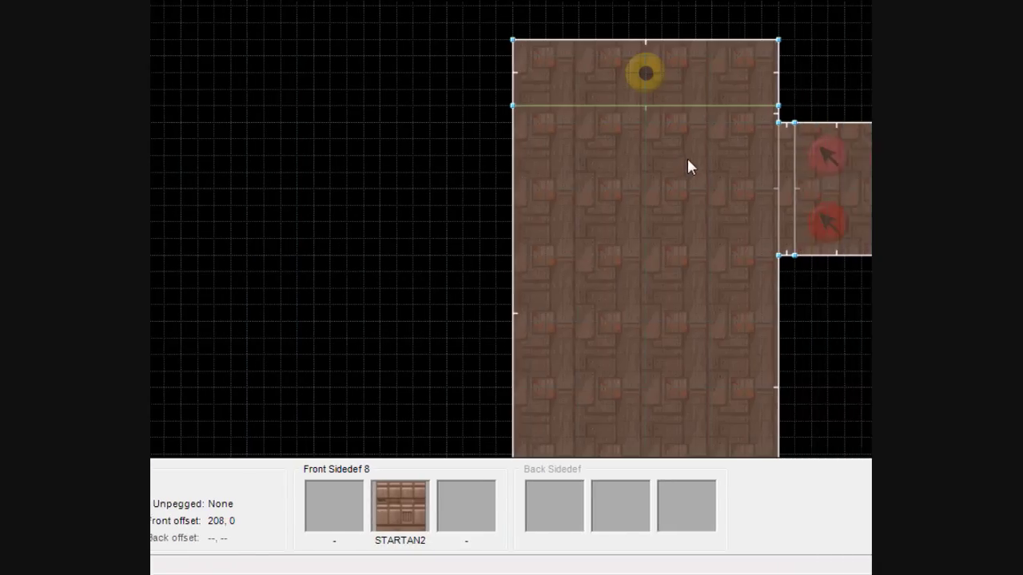
Step: Examine the trigger line in front of the shotgun and its link to the door sector on the 2D map
scroll(641, 147, down, 4)
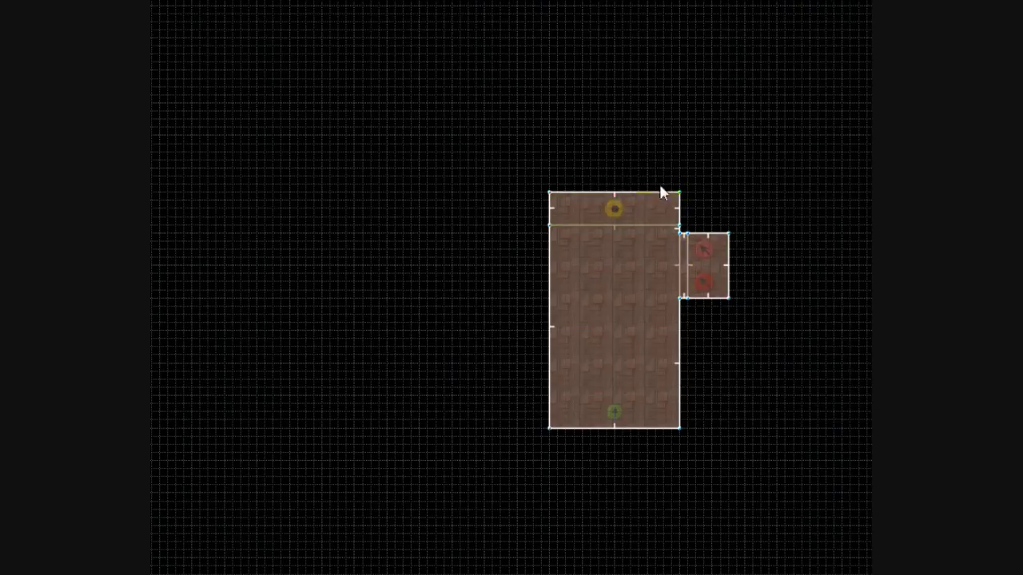
scroll(659, 192, up, 5)
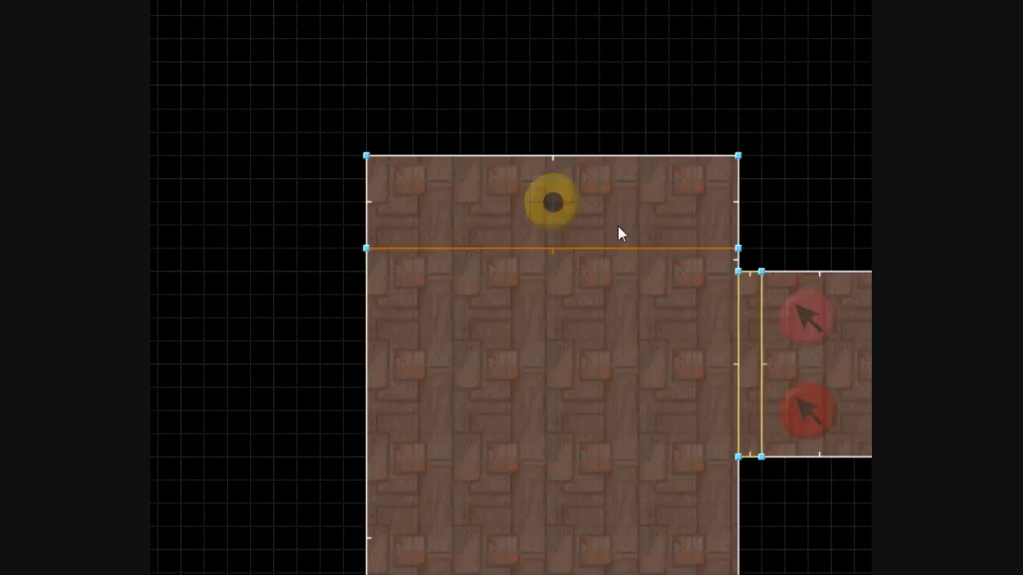
key(Right)
key(Right)
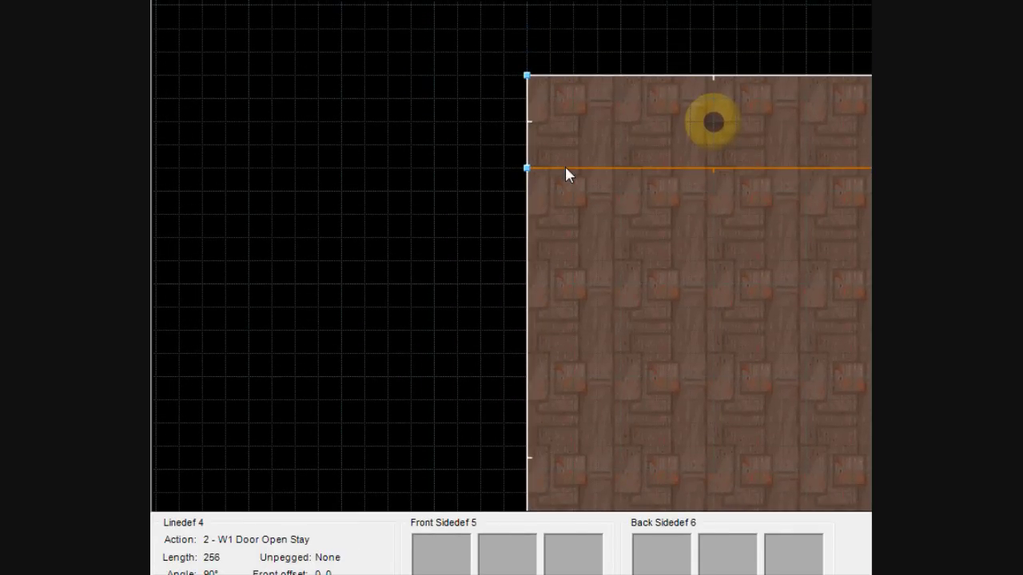
scroll(651, 254, down, 4)
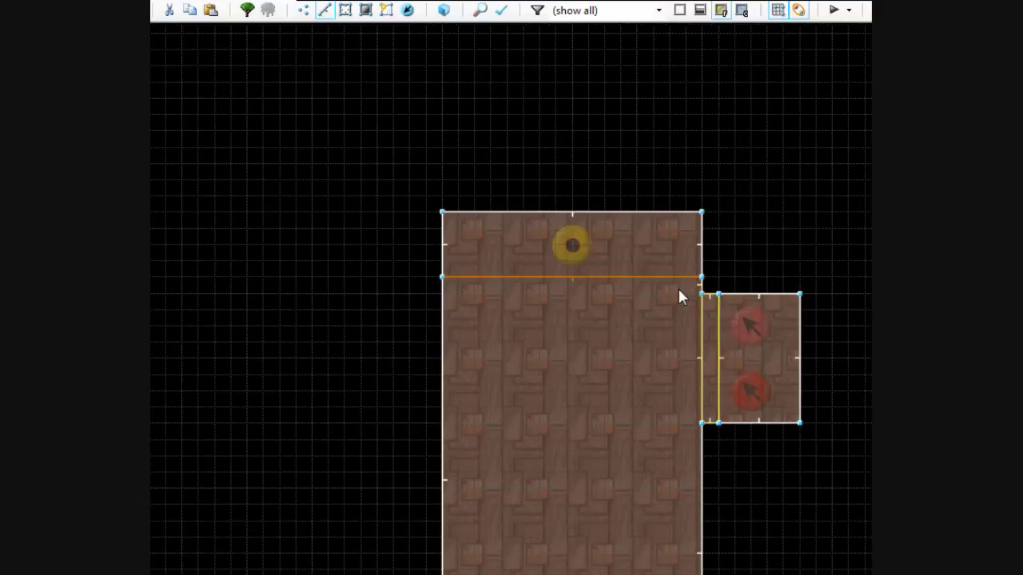
scroll(664, 309, up, 2)
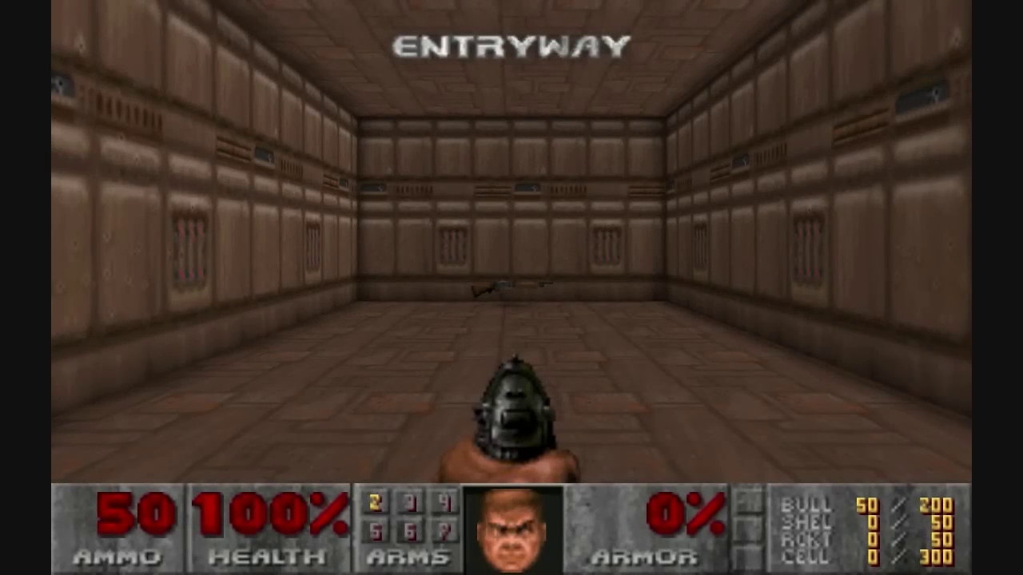
Step: Playtest the map by crossing the trigger line, collecting the shotgun, shooting the two released Imps and viewing the opened compartment
key(w)
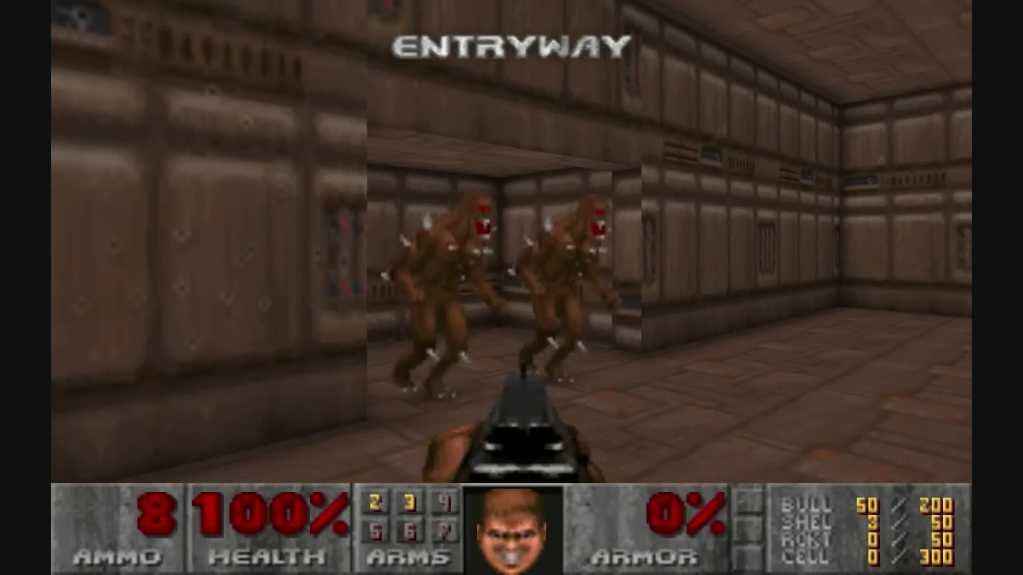
key(ctrl)
key(ctrl)
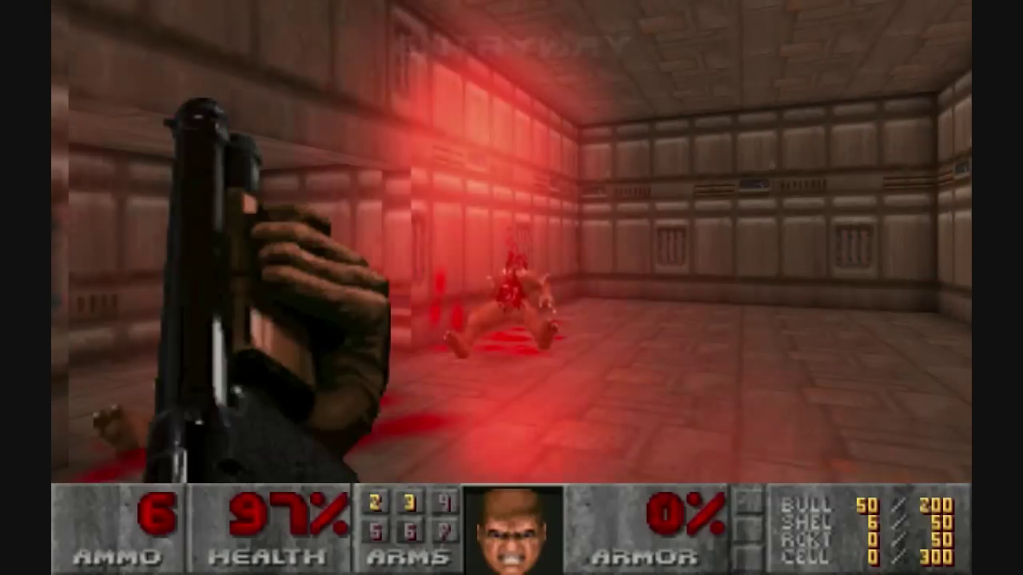
key(Left)
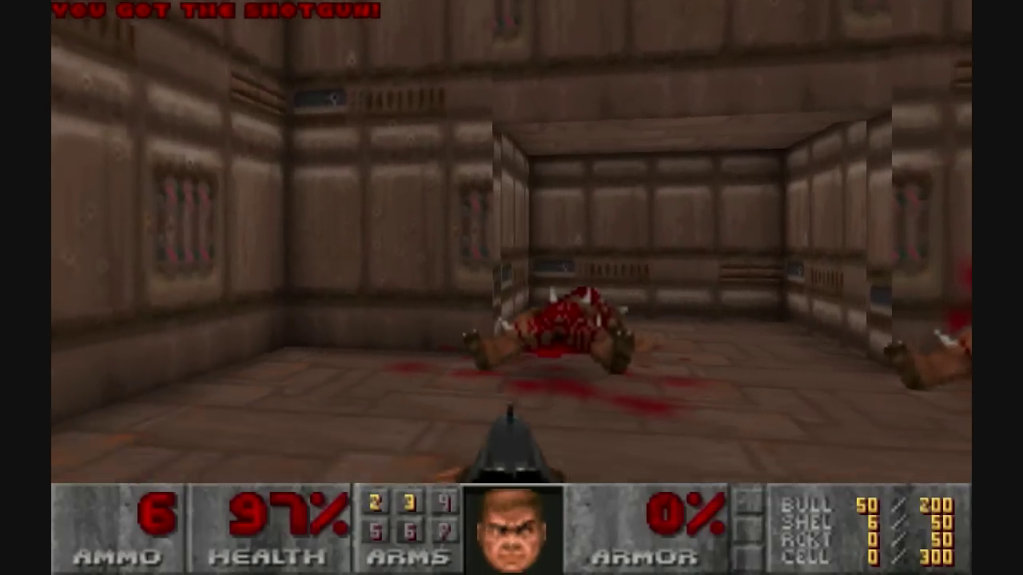
key(Right)
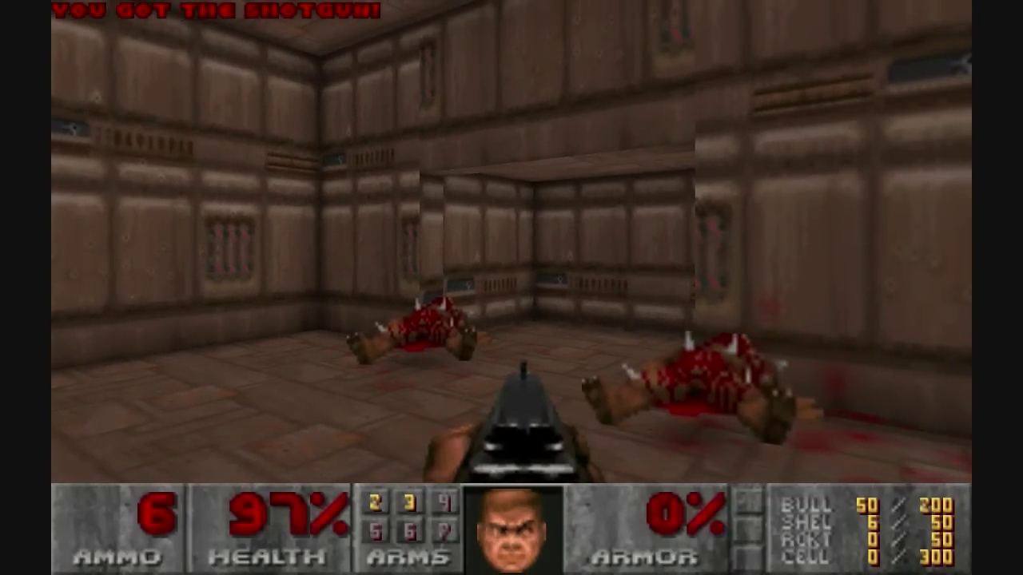